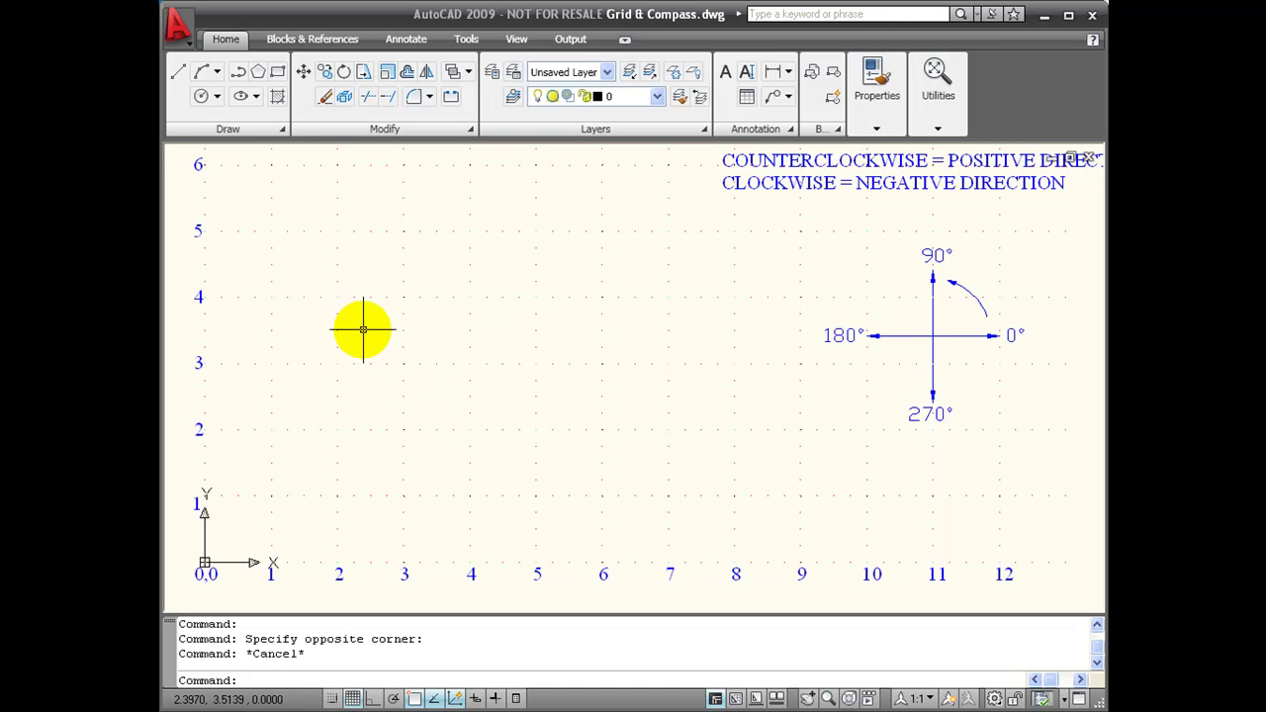
Start the Line command with Dynamic Input (DYN) switched on.
{"action": "left_click", "coordinate": [178, 74]}
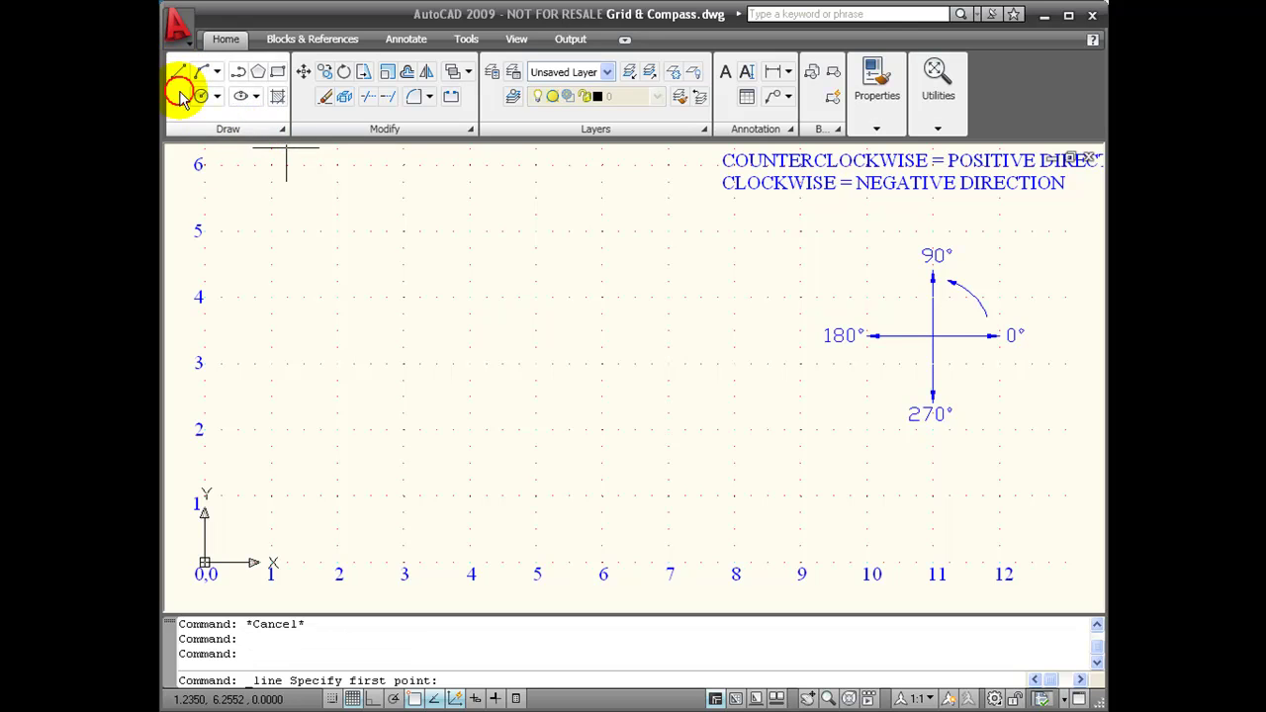
{"action": "left_click", "coordinate": [475, 699]}
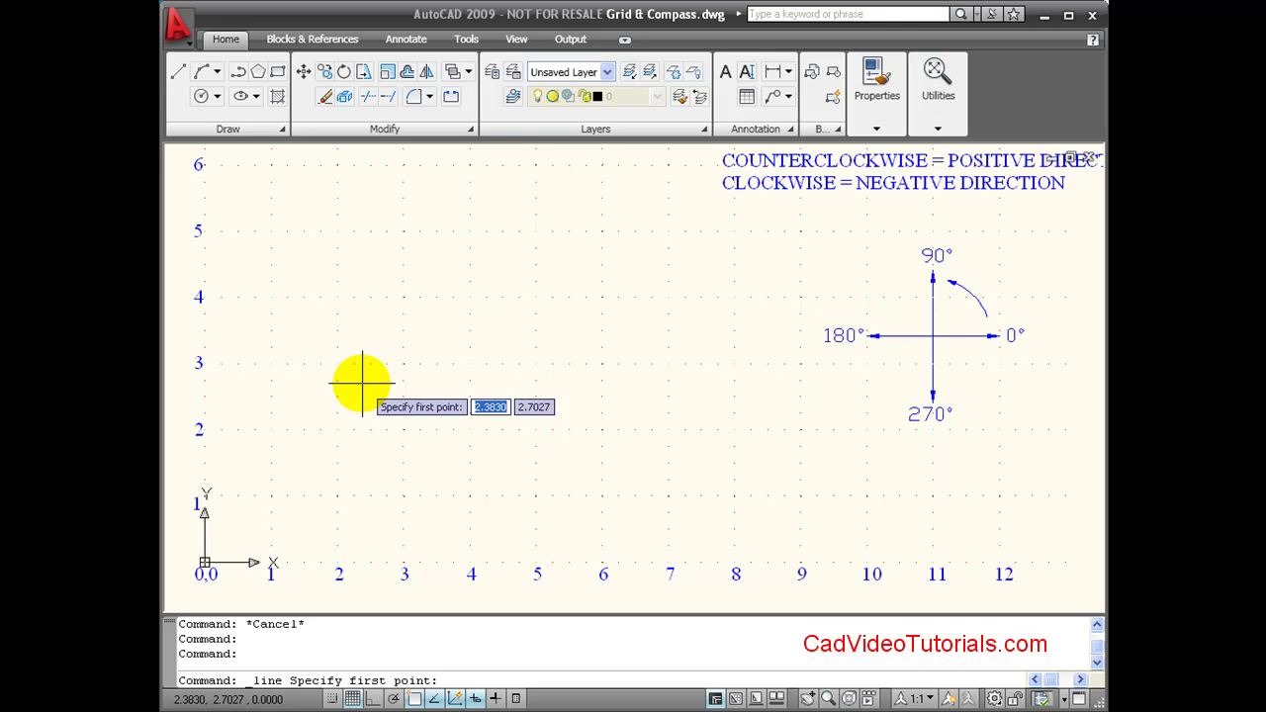
Enter X 2.5 and Y 2 in Dynamic Input as the line's starting point.
{"action": "type", "text": "2"}
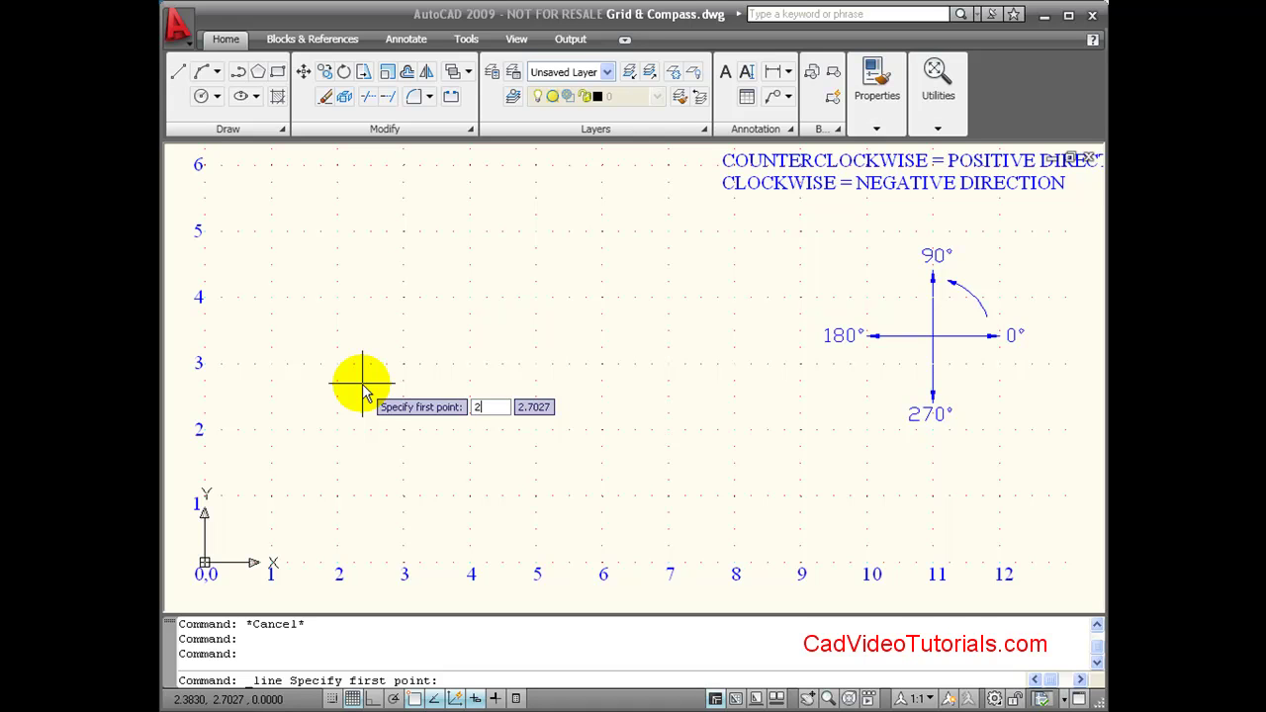
{"action": "key", "text": "Tab"}
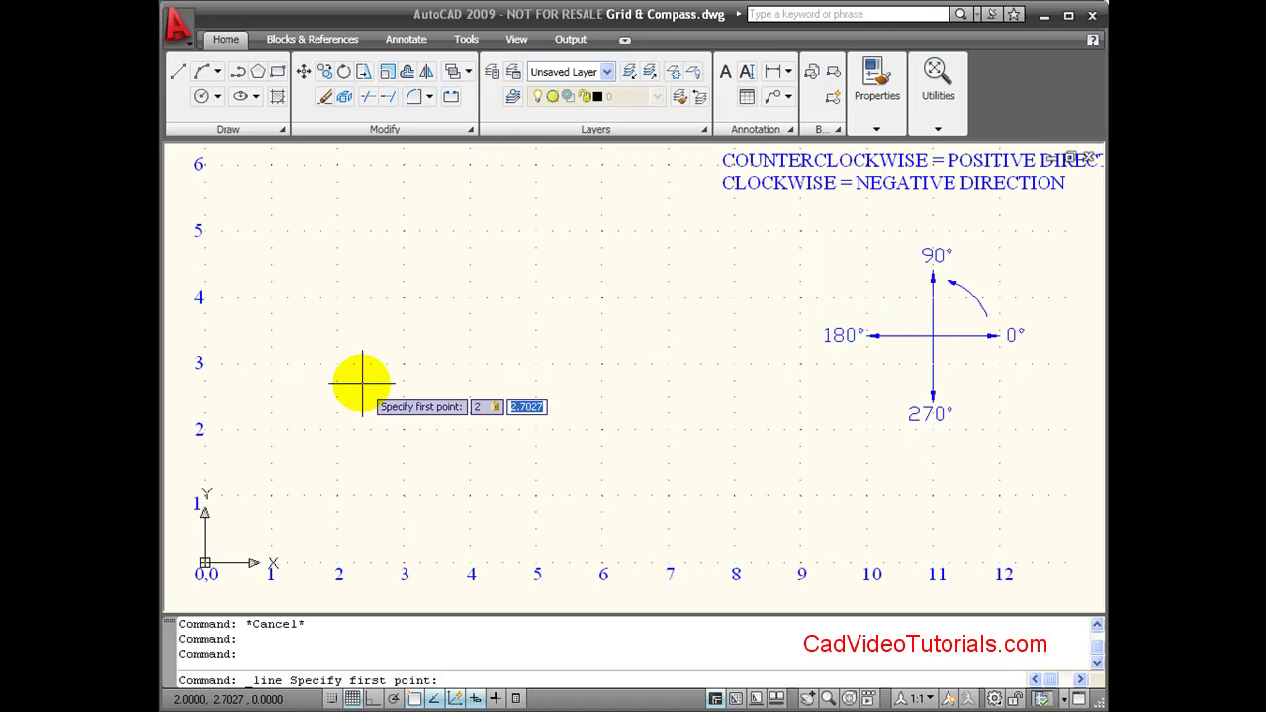
{"action": "type", "text": "2"}
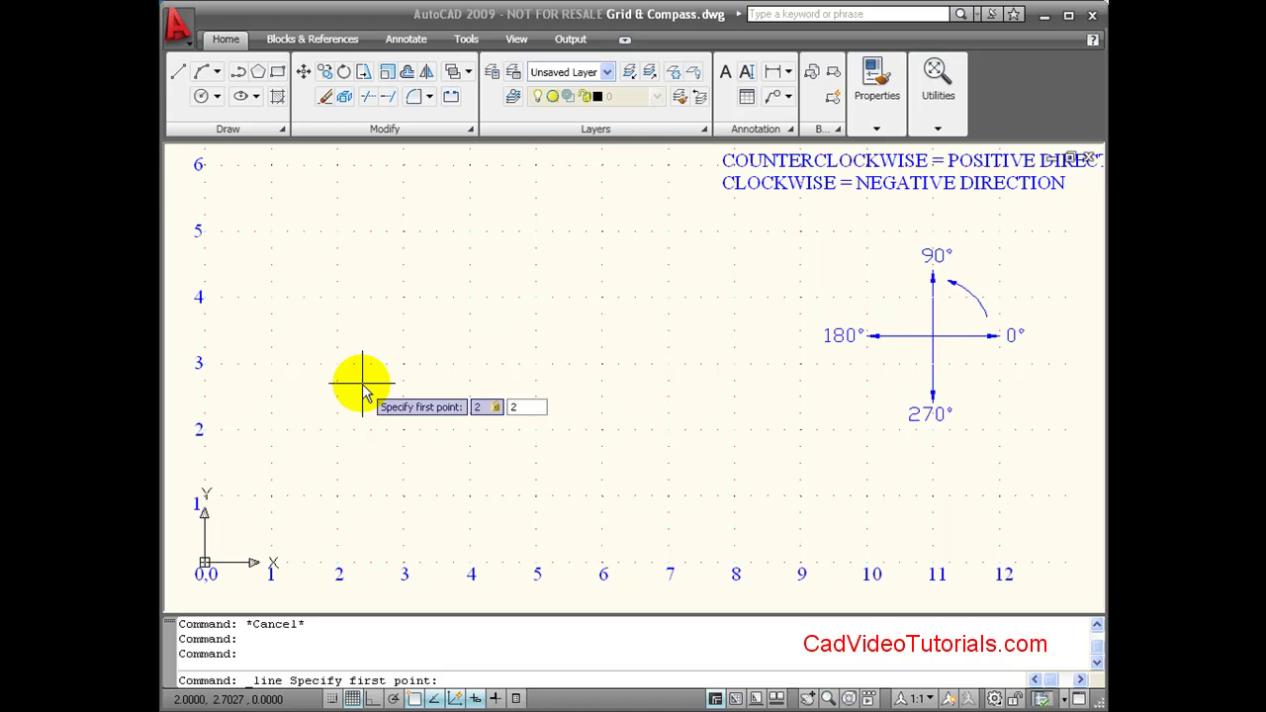
{"action": "key", "text": "Tab"}
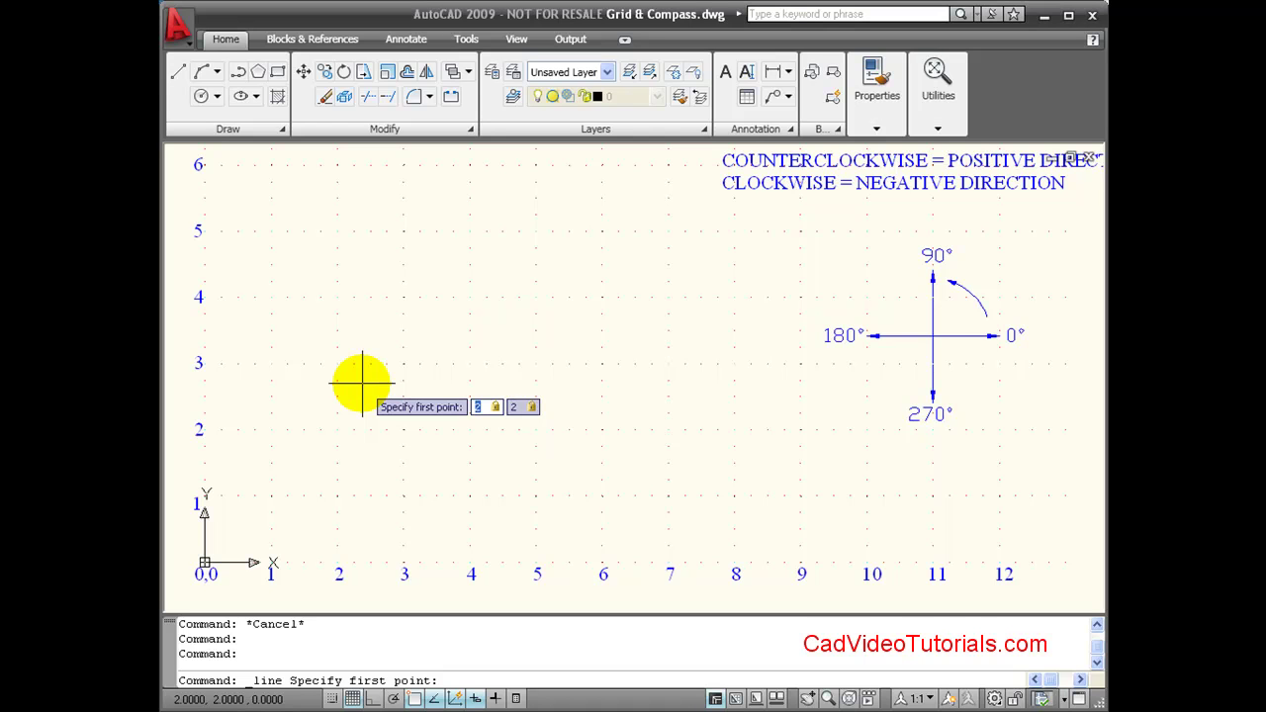
{"action": "type", "text": "2.5"}
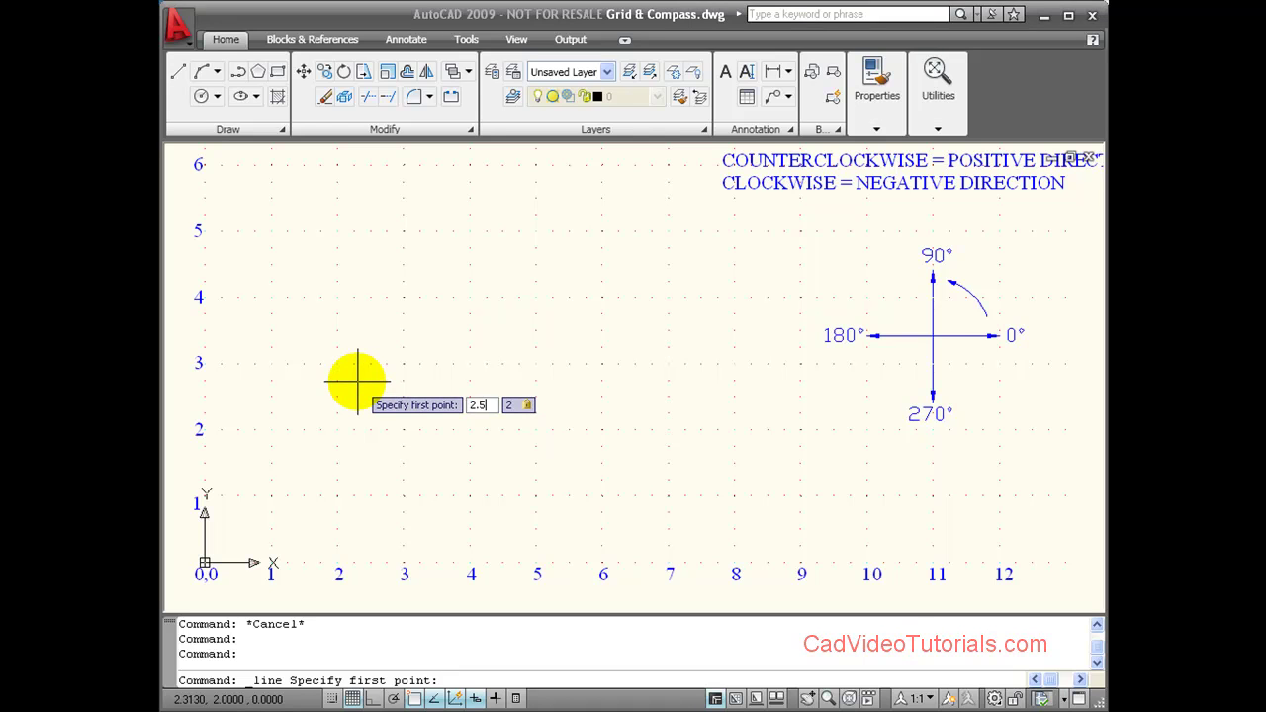
{"action": "key", "text": "Tab"}
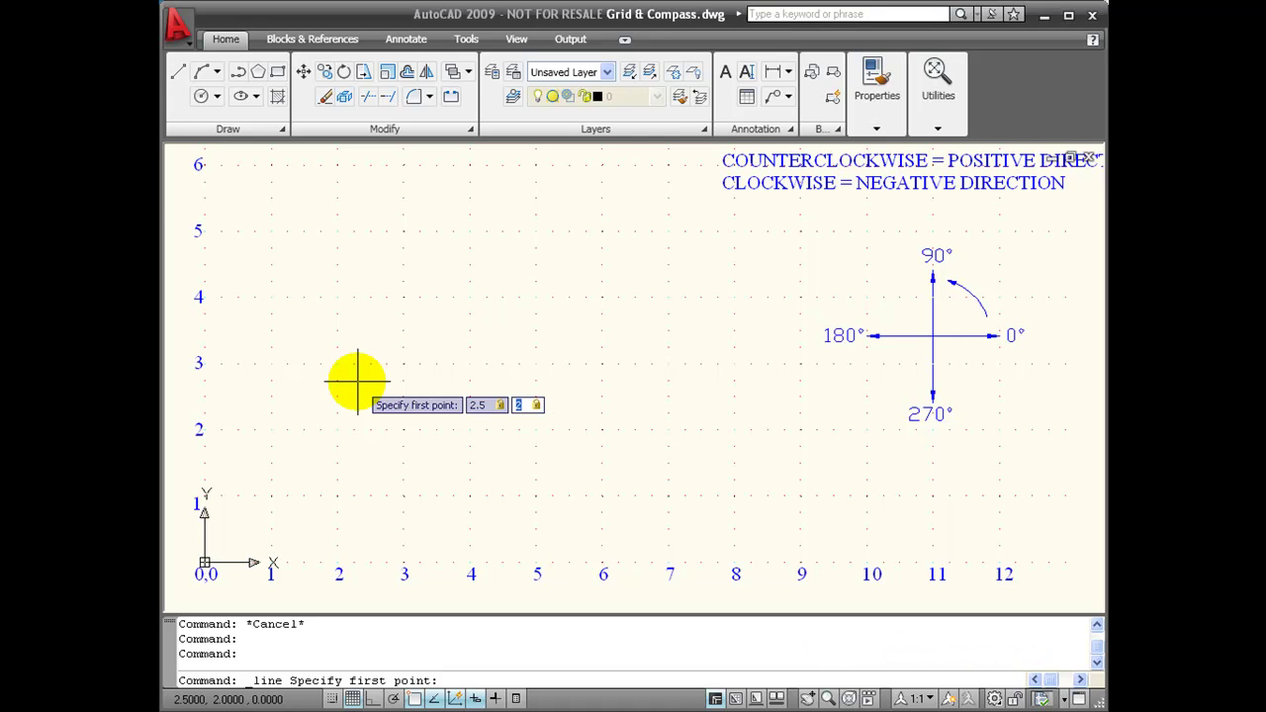
{"action": "key", "text": "Return"}
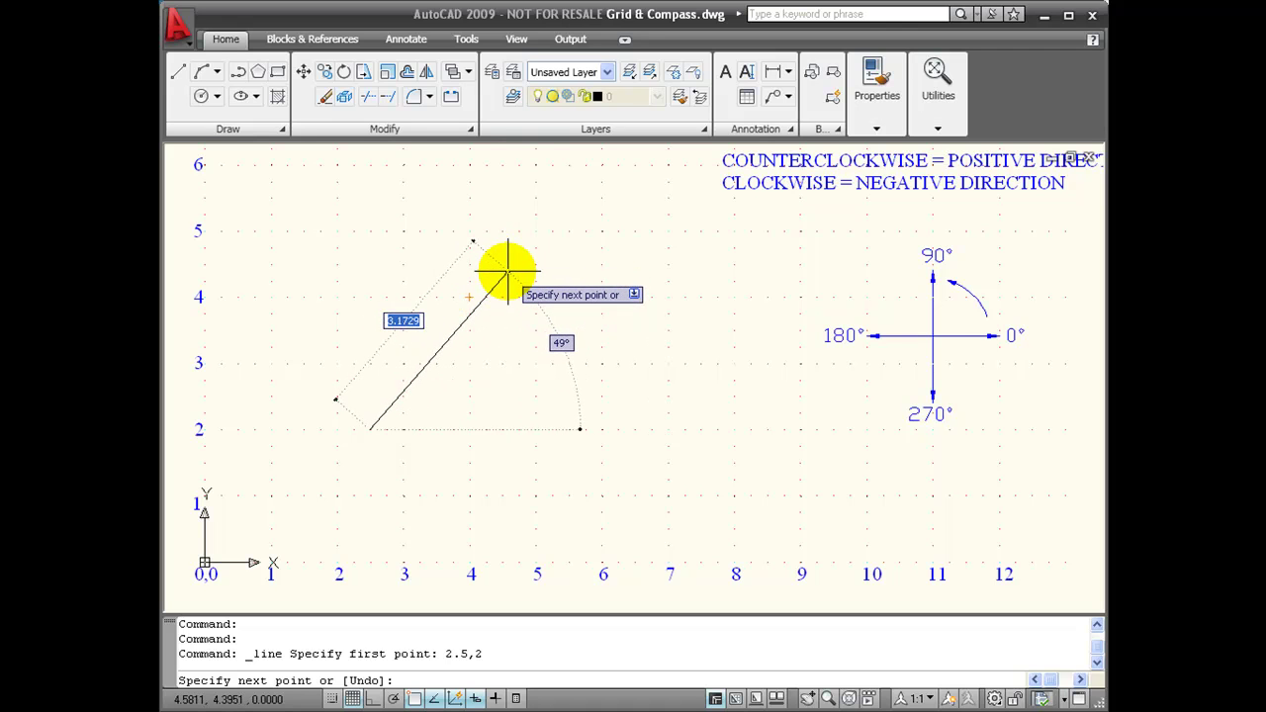
Draw a 2-unit segment at a 45° angle from 2.5,2.
{"action": "type", "text": "2"}
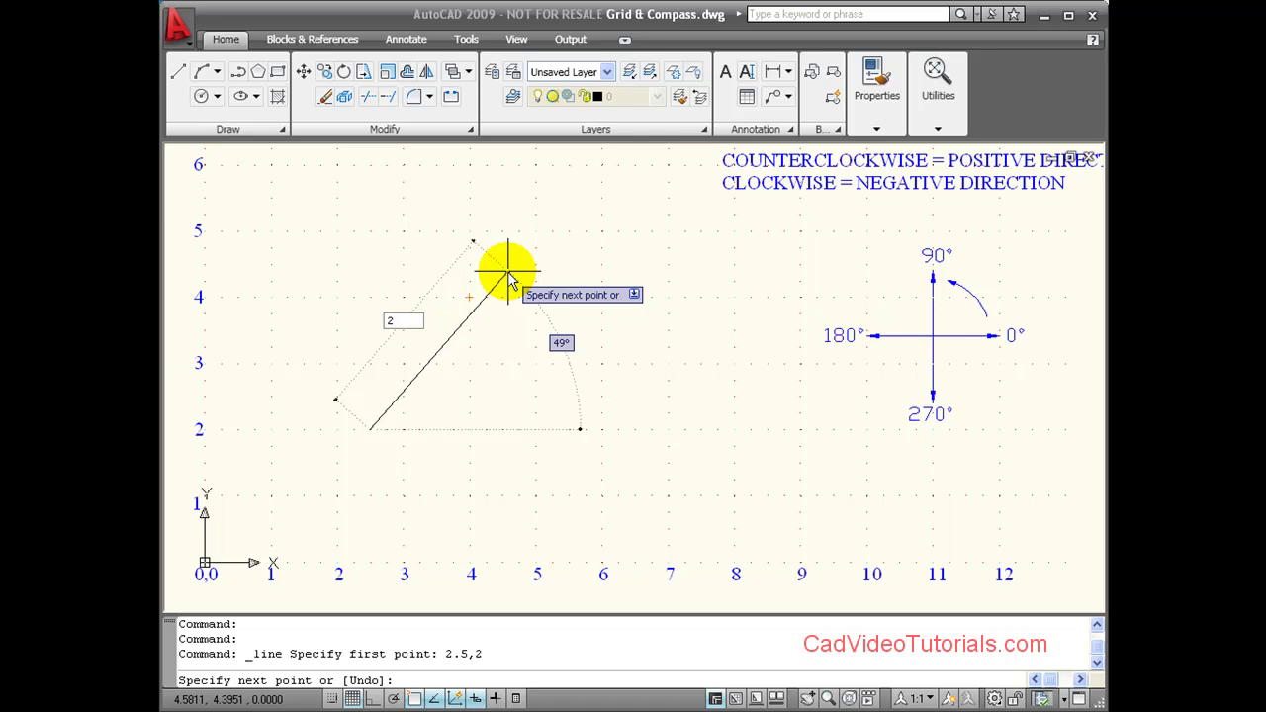
{"action": "key", "text": "Tab"}
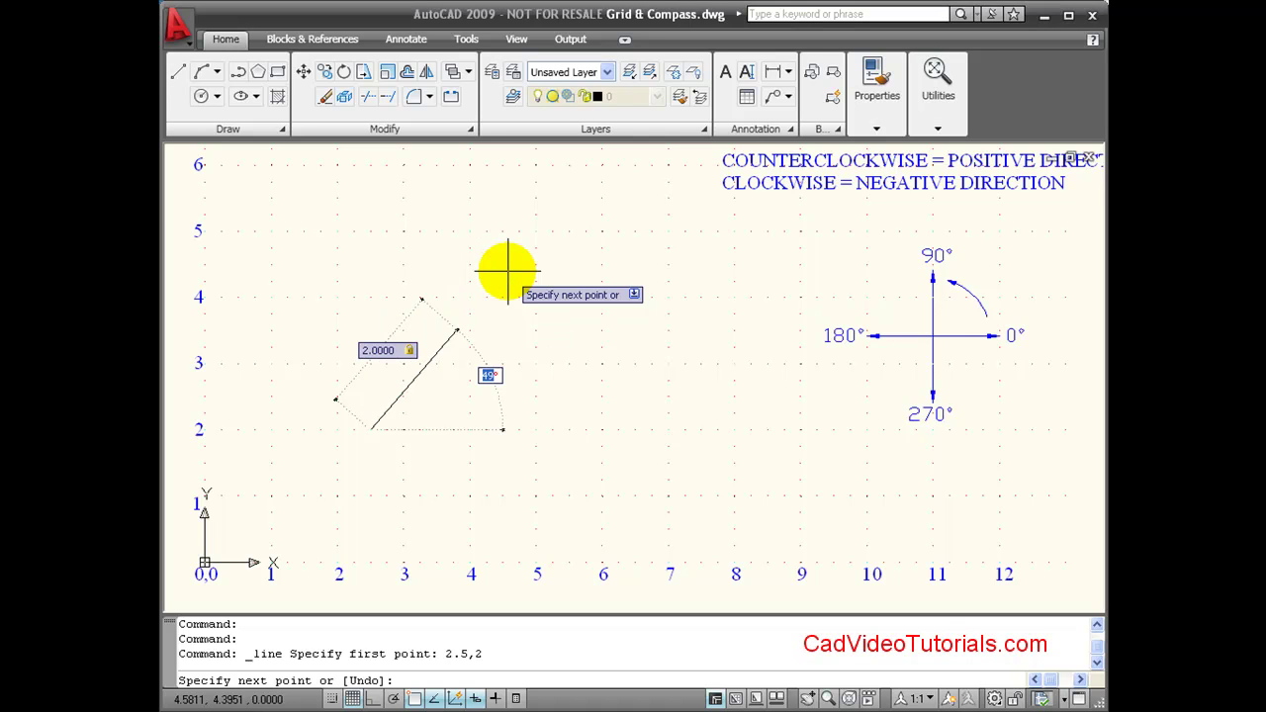
{"action": "type", "text": "45"}
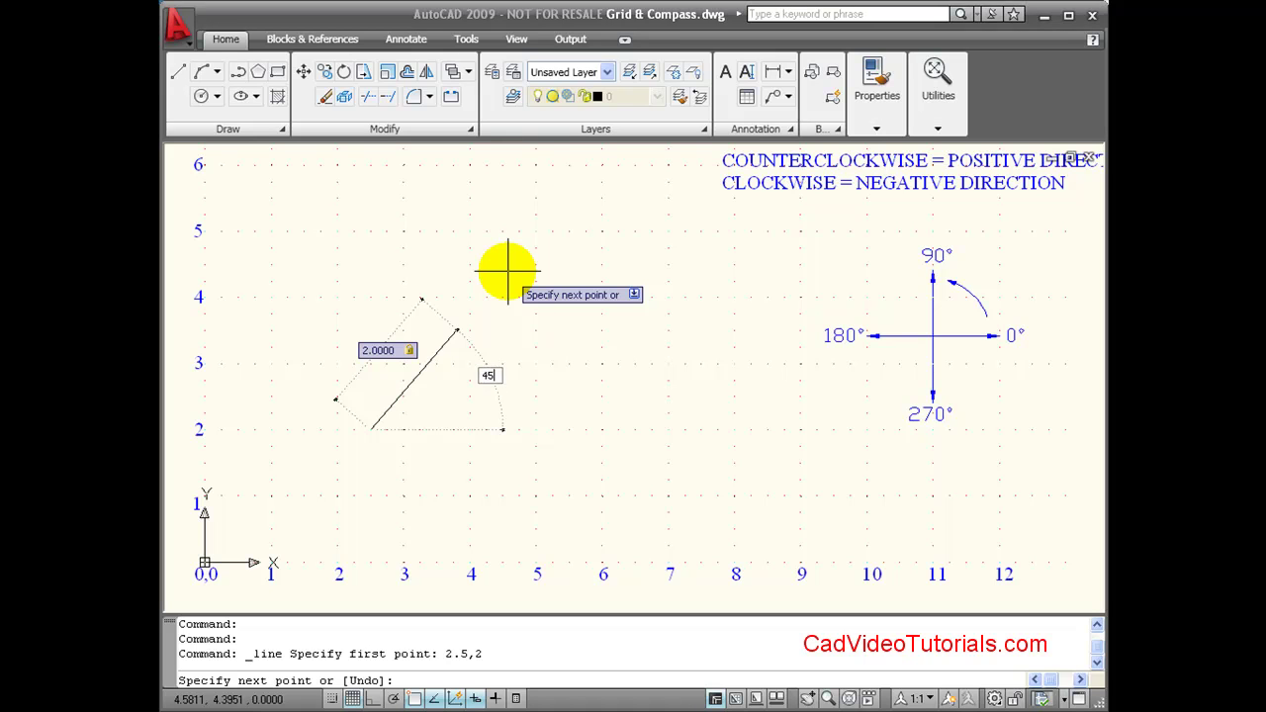
{"action": "key", "text": "Tab"}
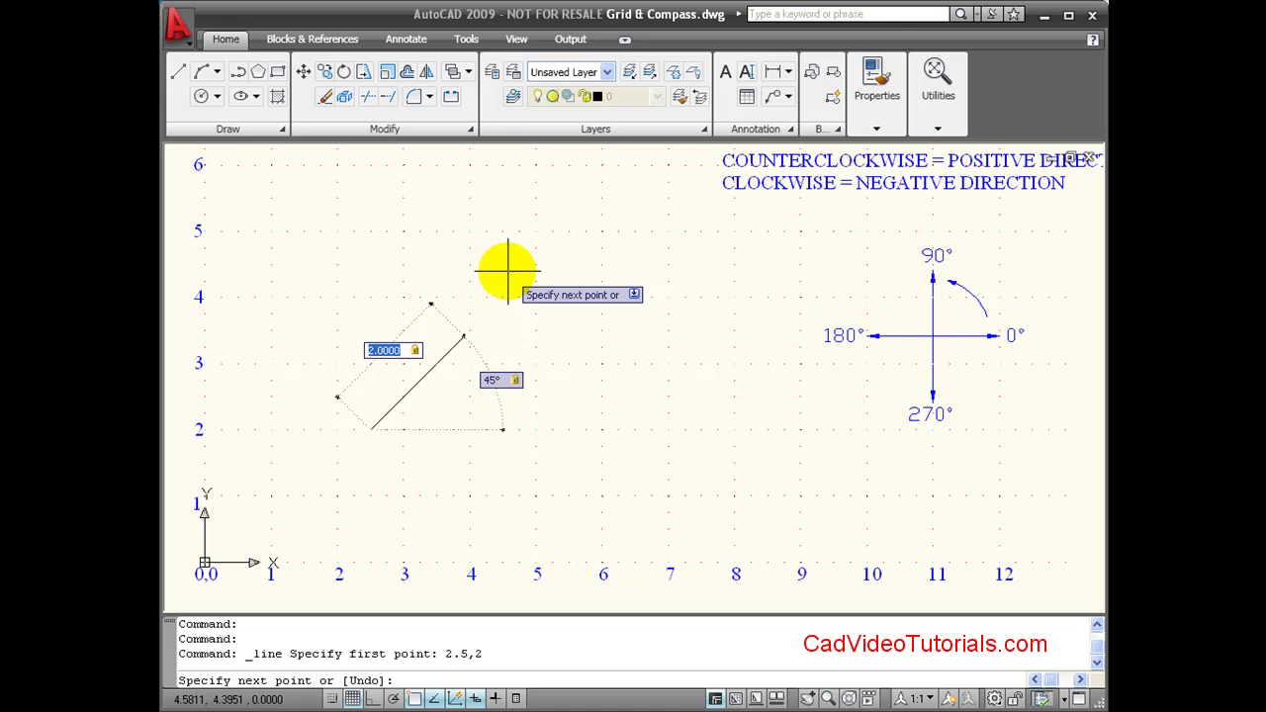
{"action": "key", "text": "Tab"}
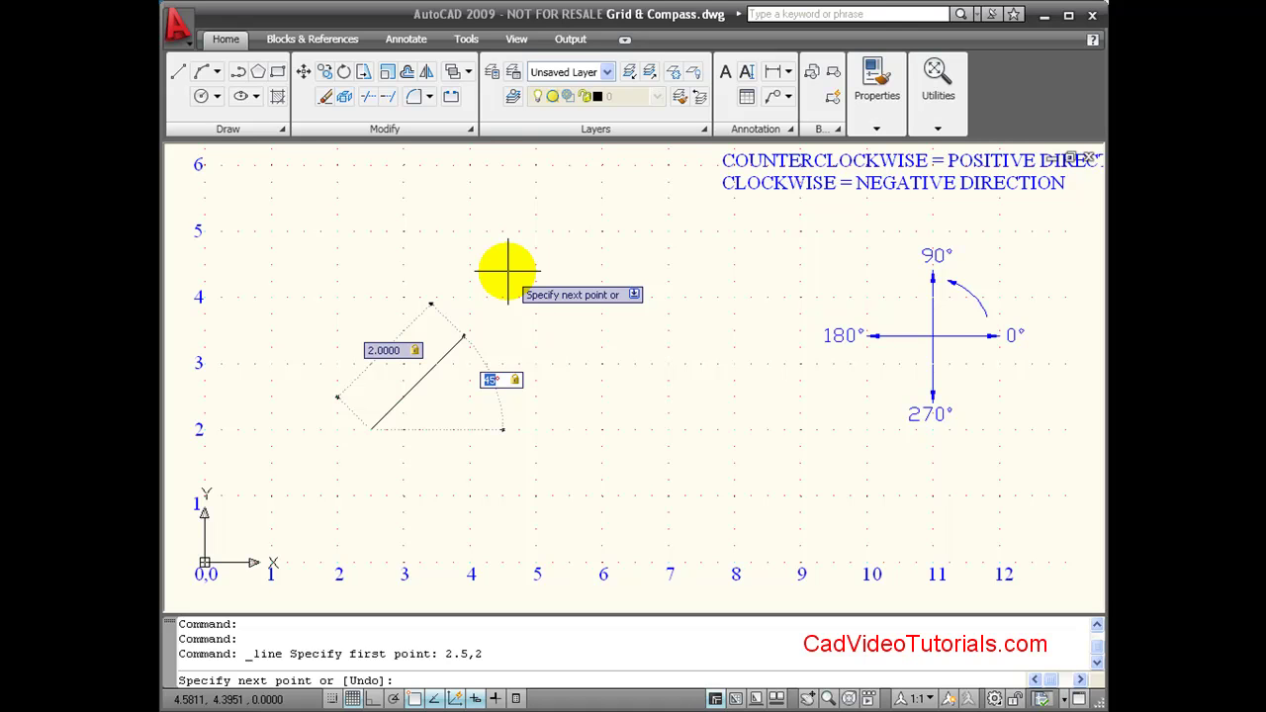
{"action": "key", "text": "Return"}
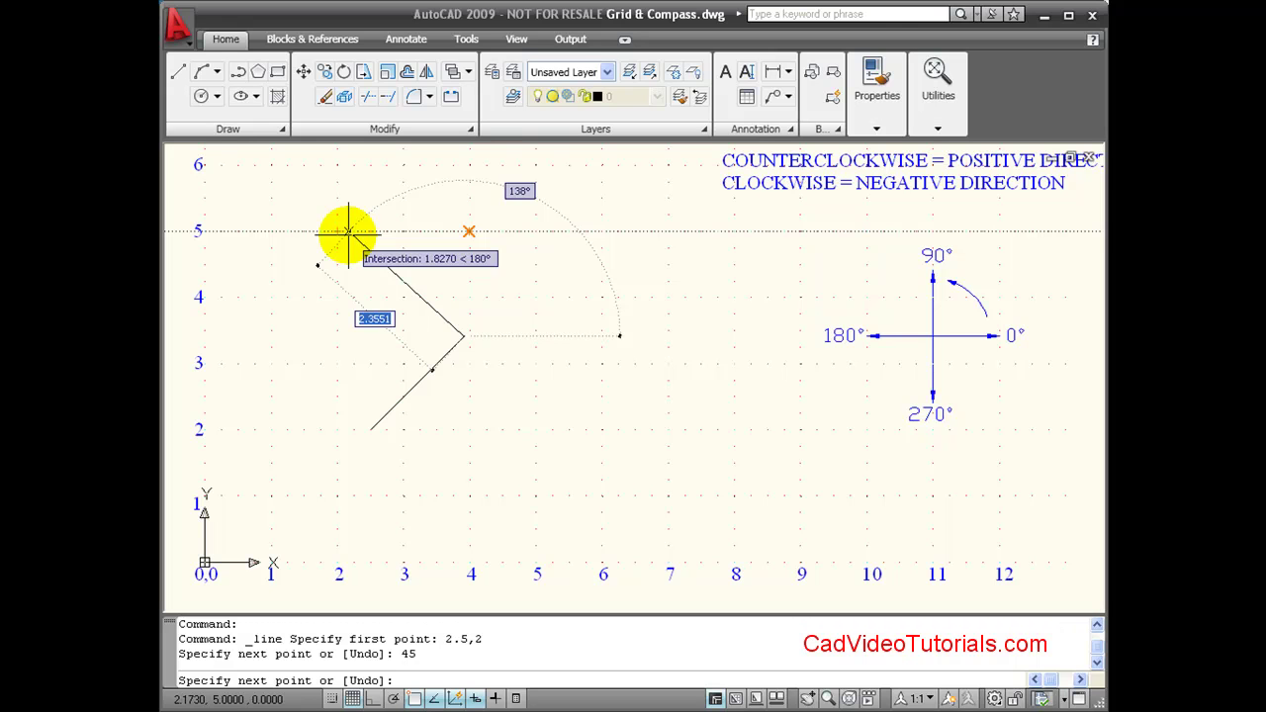
Continue the line with a 2-unit segment at 135°.
{"action": "type", "text": "2"}
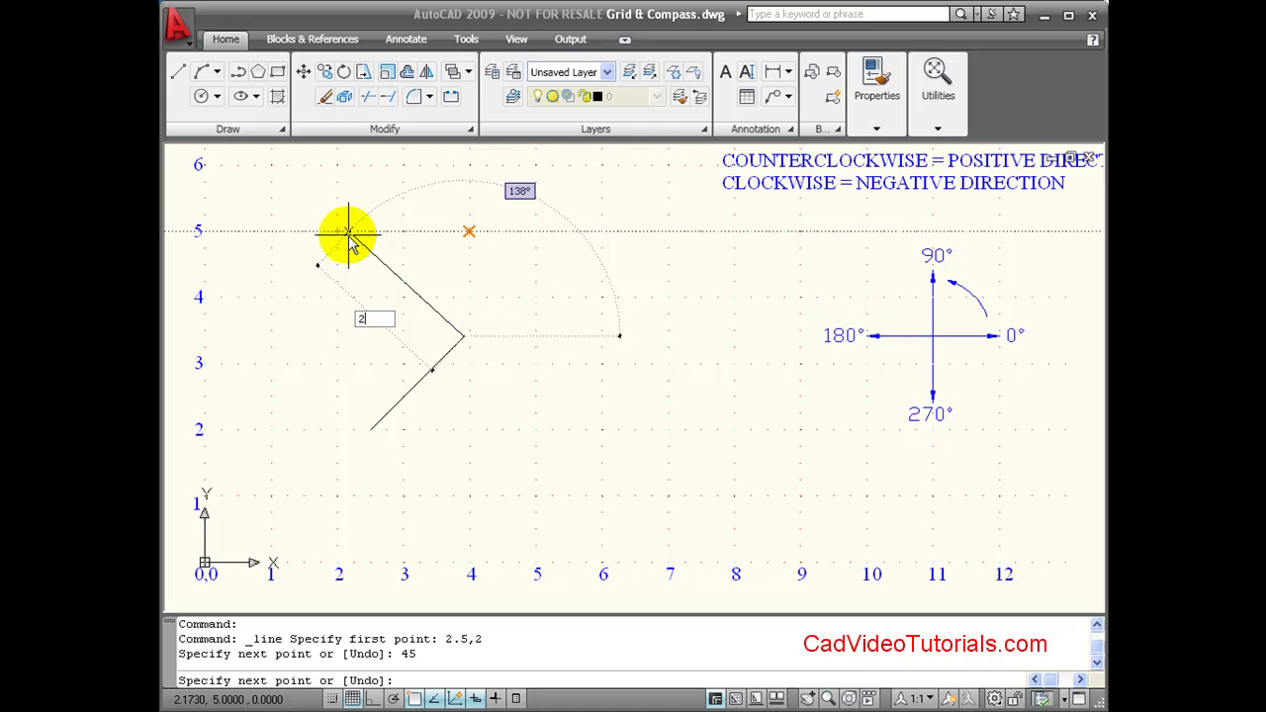
{"action": "key", "text": "Tab"}
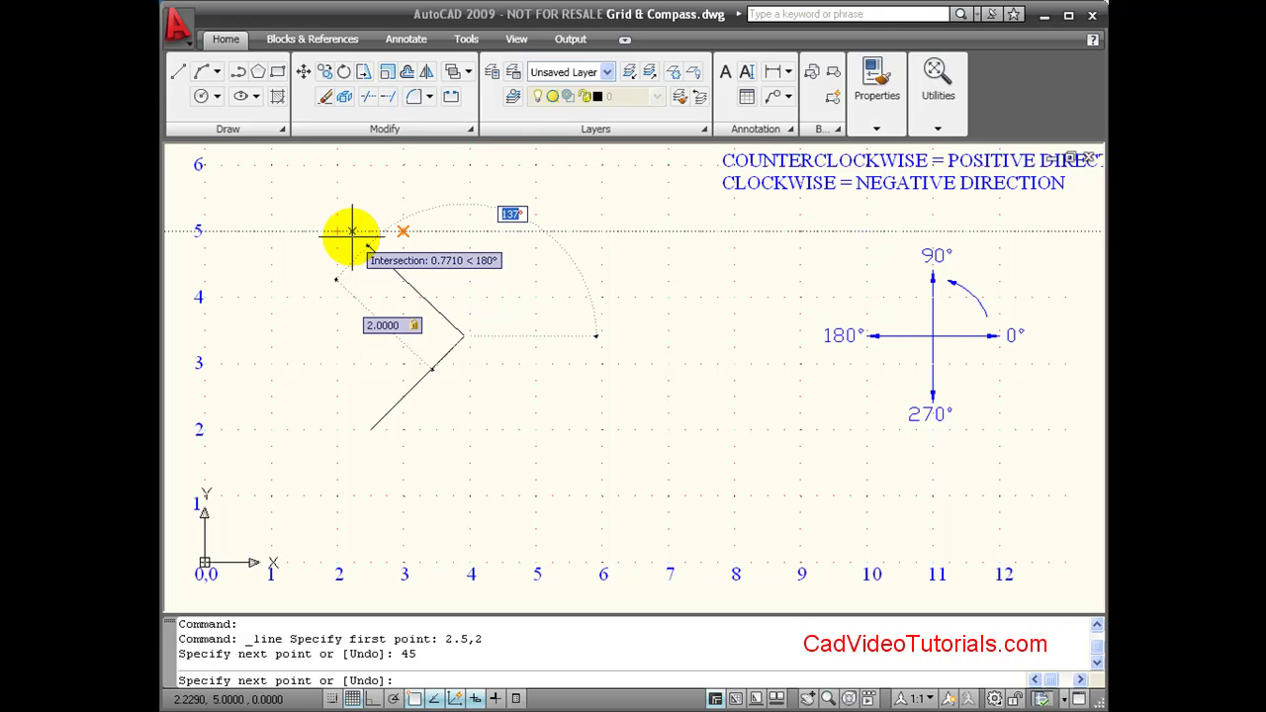
{"action": "type", "text": "135"}
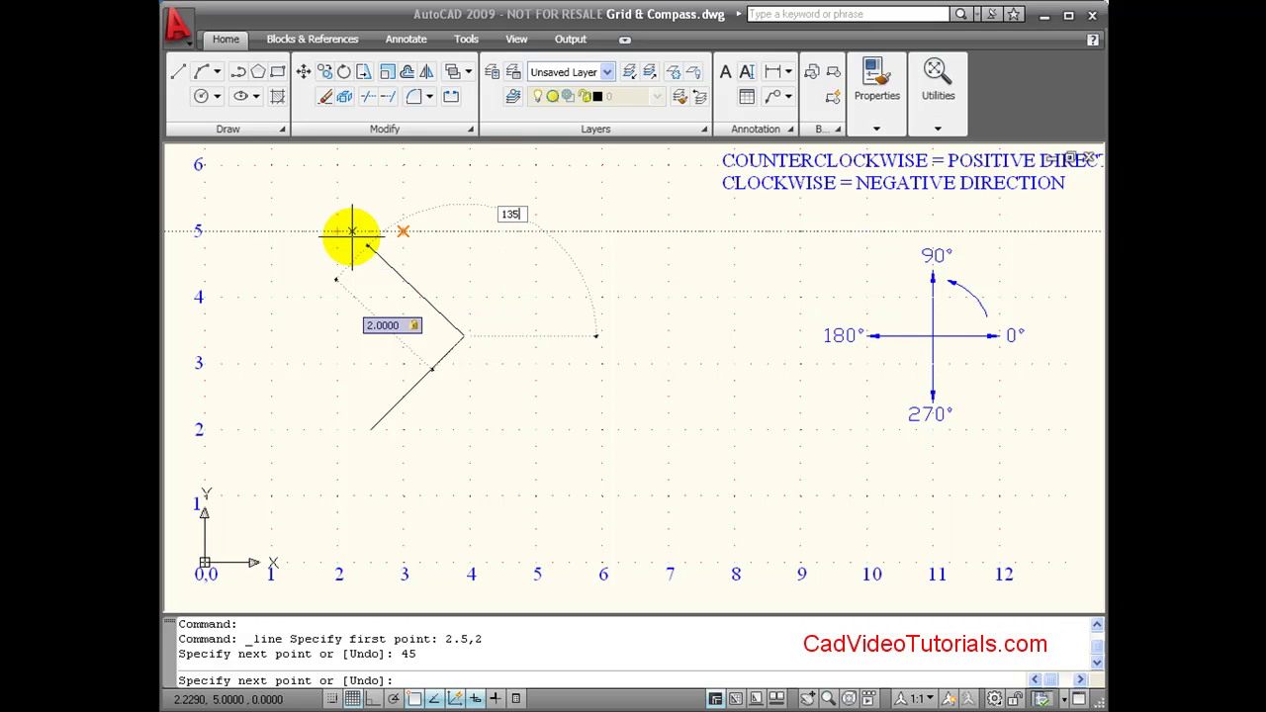
{"action": "key", "text": "Return"}
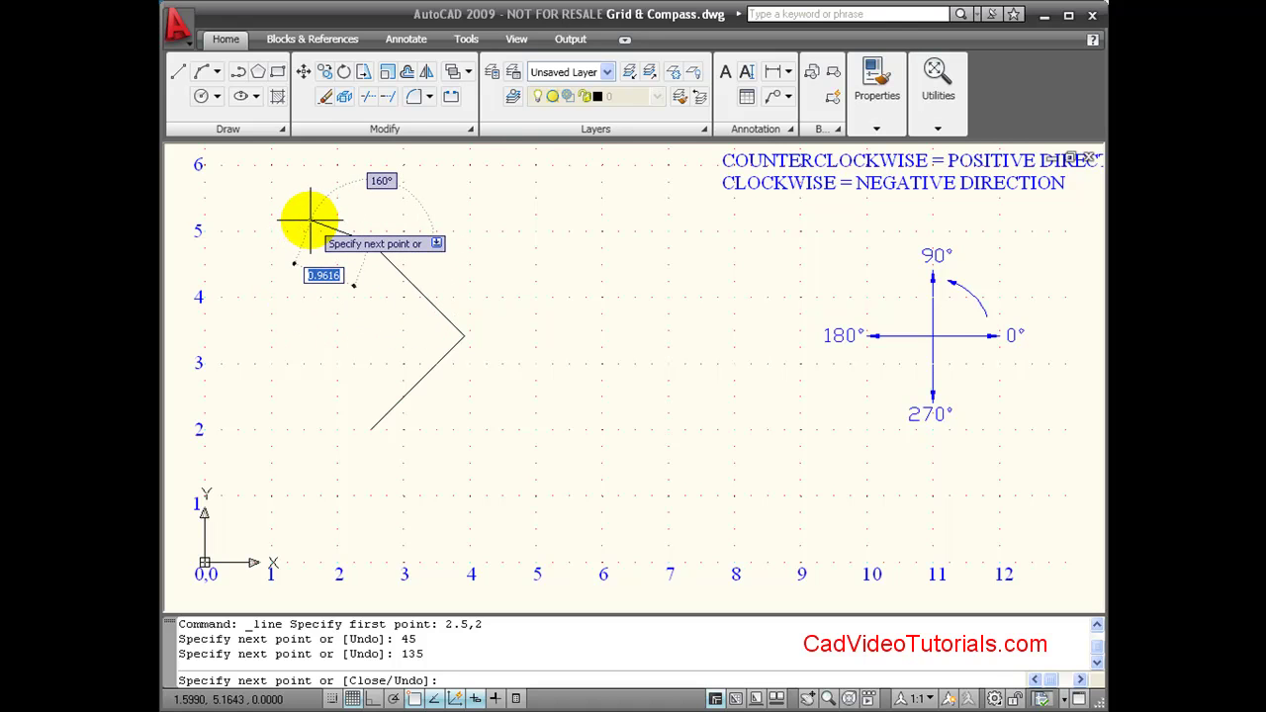
Draw a 2-unit third side running down-left from the top corner.
{"action": "type", "text": "2"}
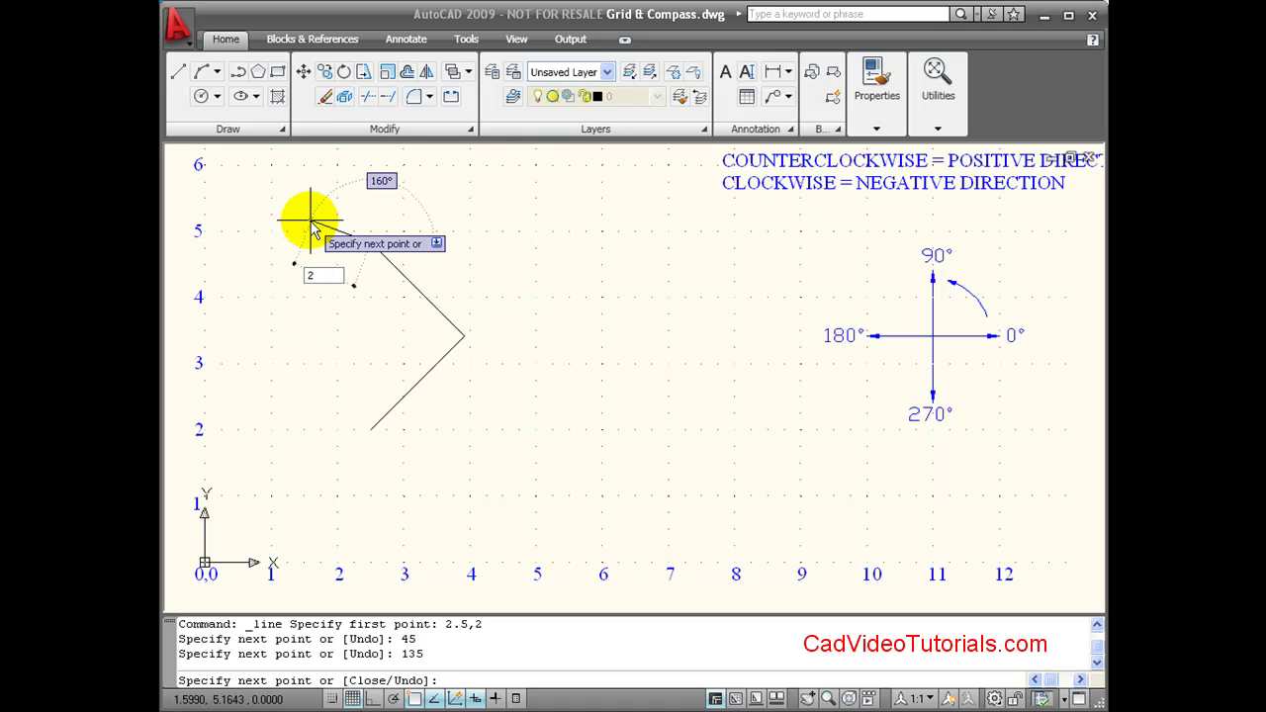
{"action": "key", "text": "Tab"}
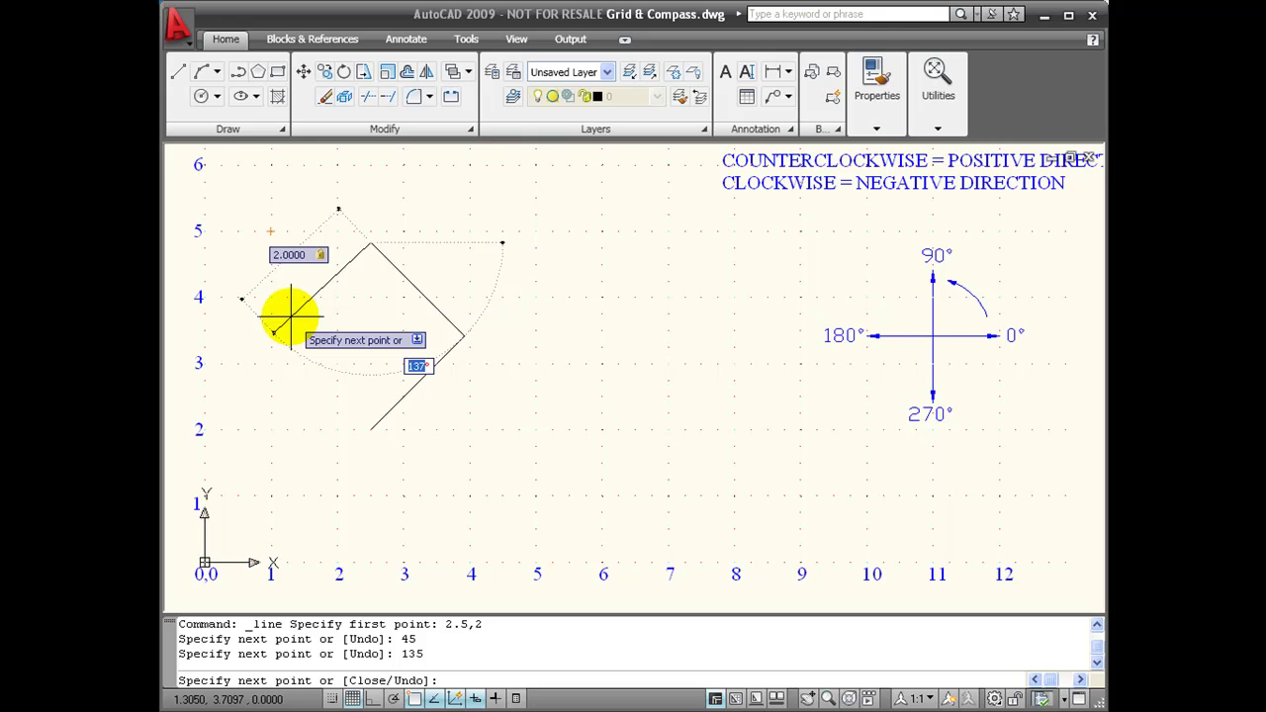
{"action": "type", "text": "13"}
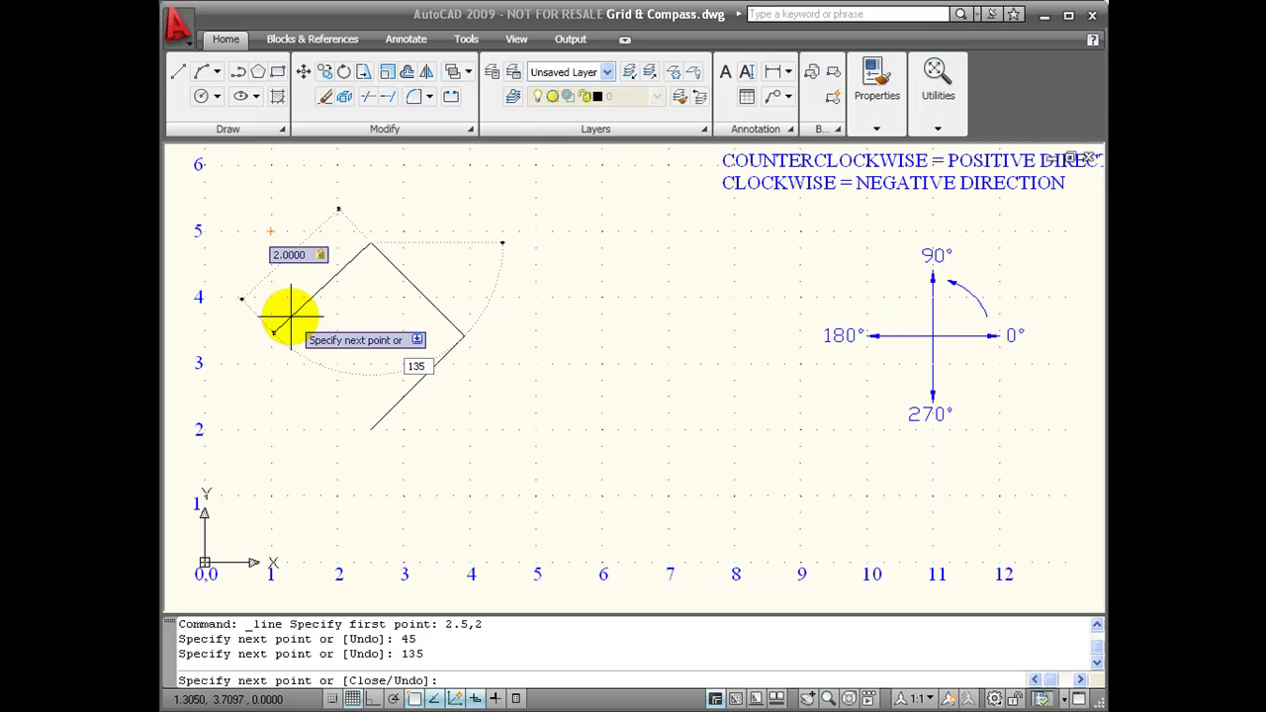
{"action": "key", "text": "Return"}
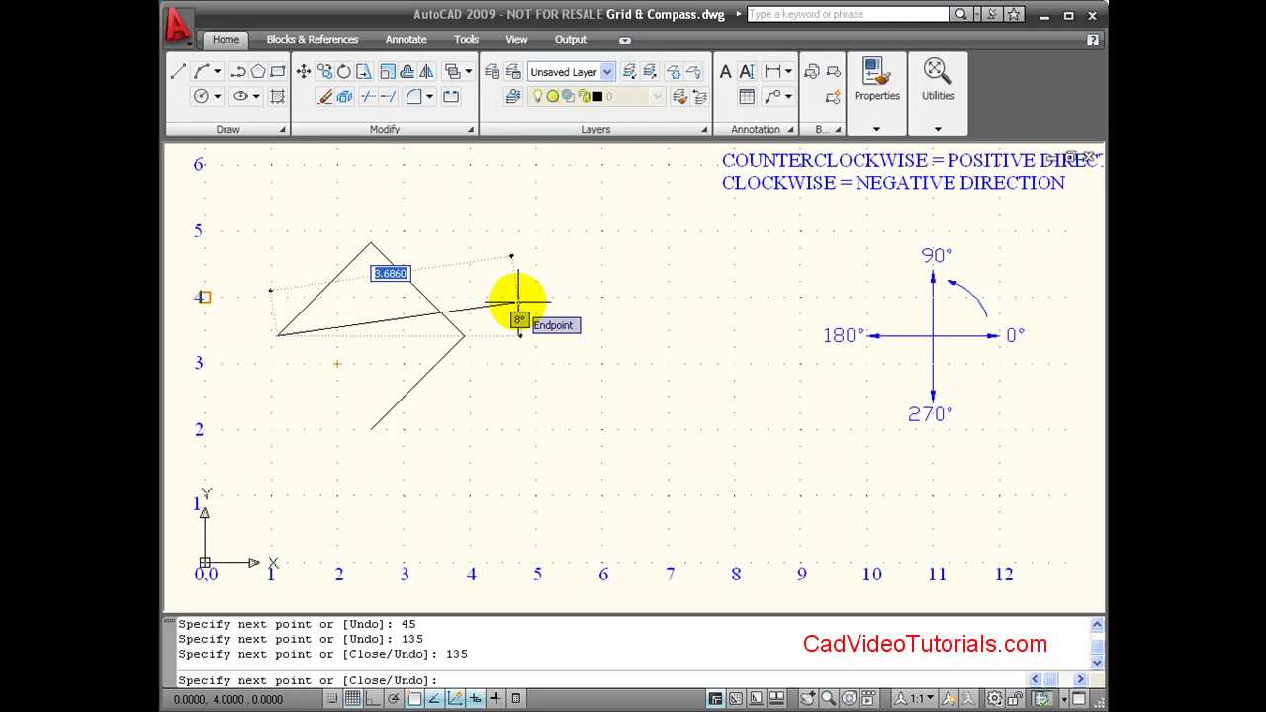
With Ortho off, close the square with a 2-unit side at 315° and end LINE.
{"action": "key", "text": "F8"}
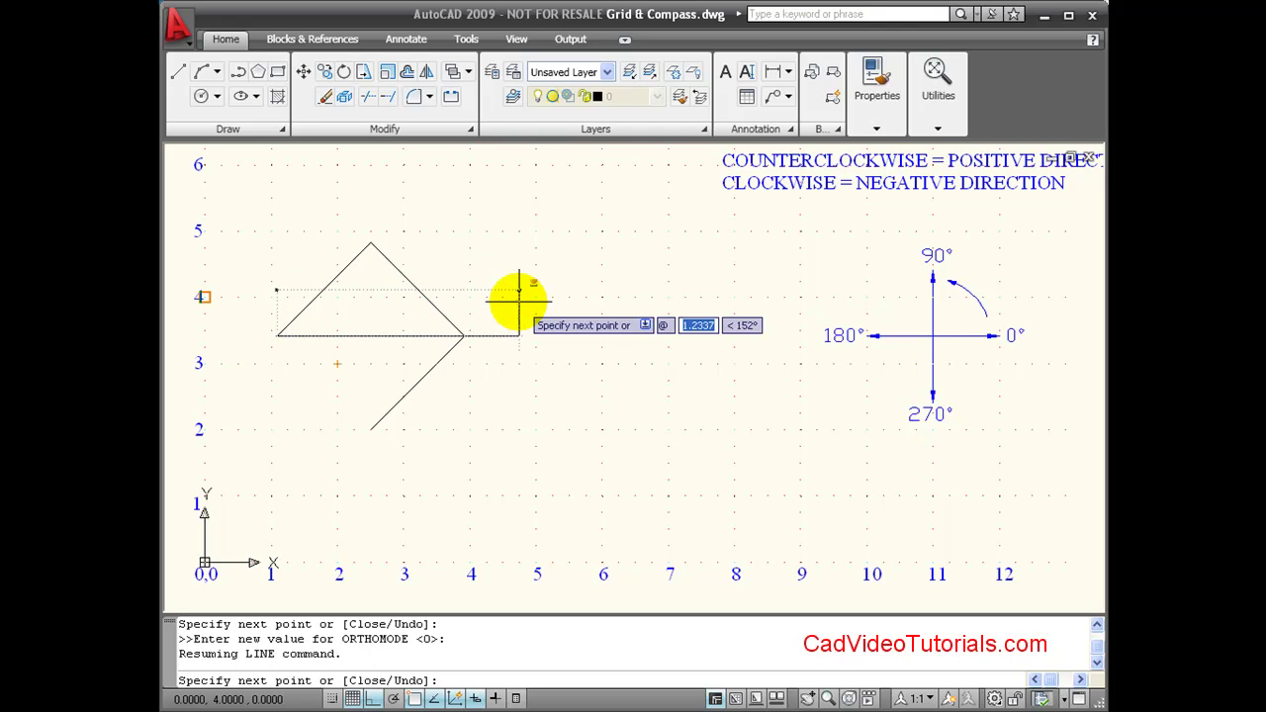
{"action": "key", "text": "F8"}
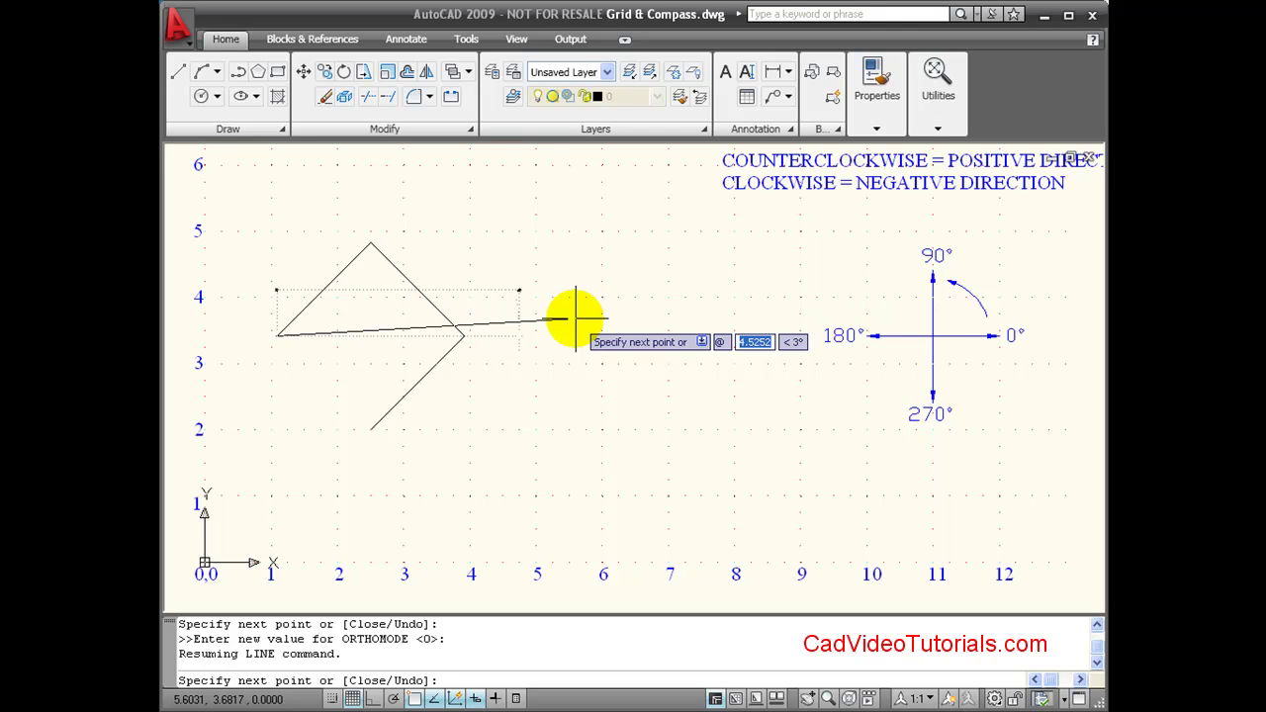
{"action": "type", "text": "2"}
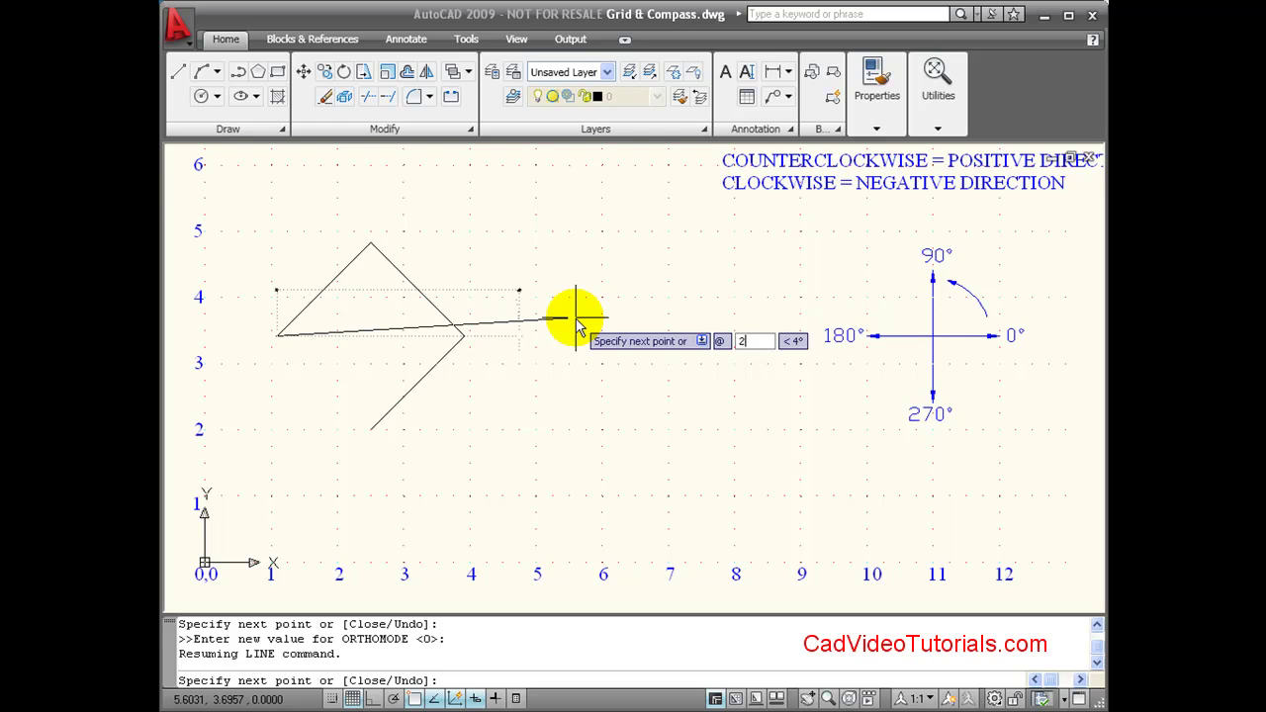
{"action": "key", "text": "Tab"}
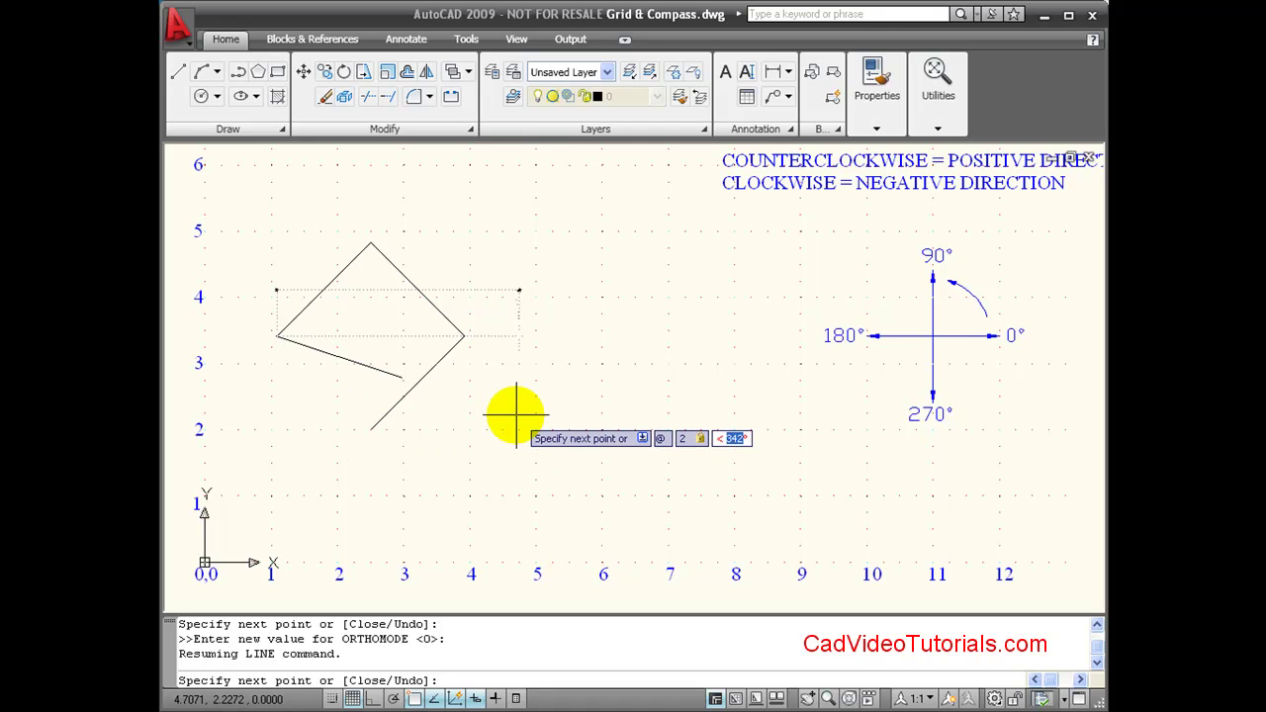
{"action": "type", "text": "315"}
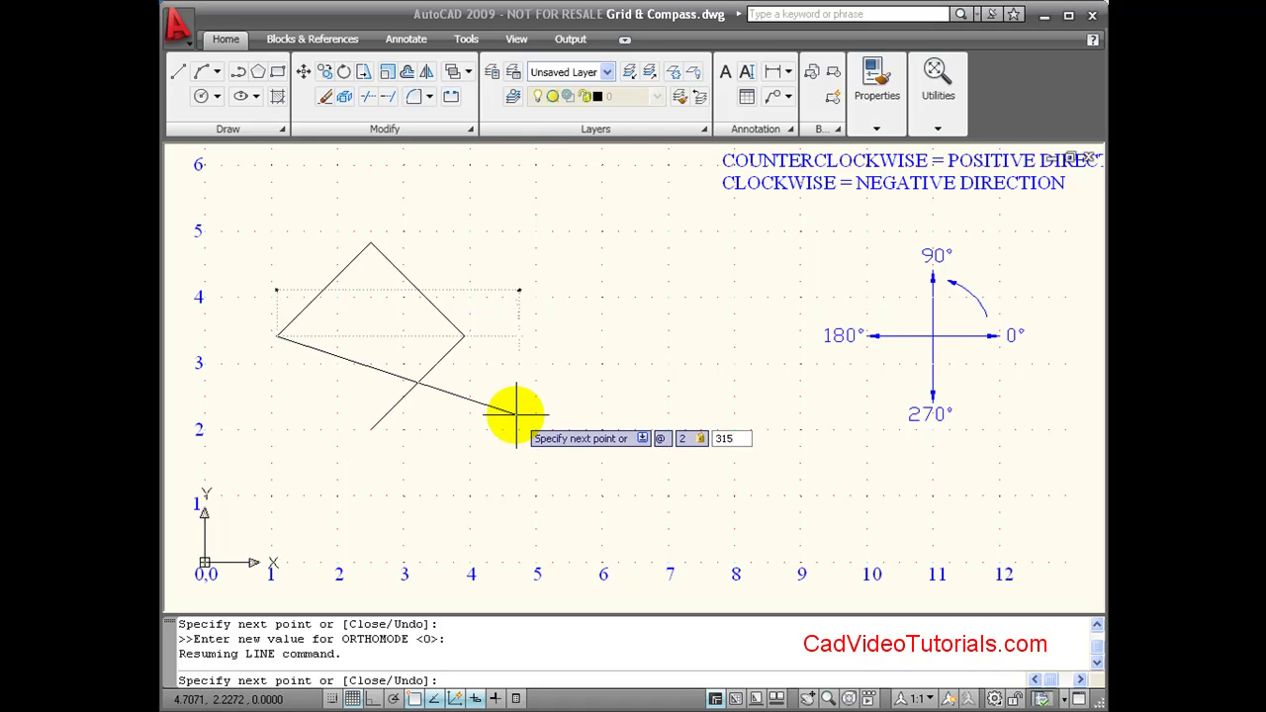
{"action": "key", "text": "Return"}
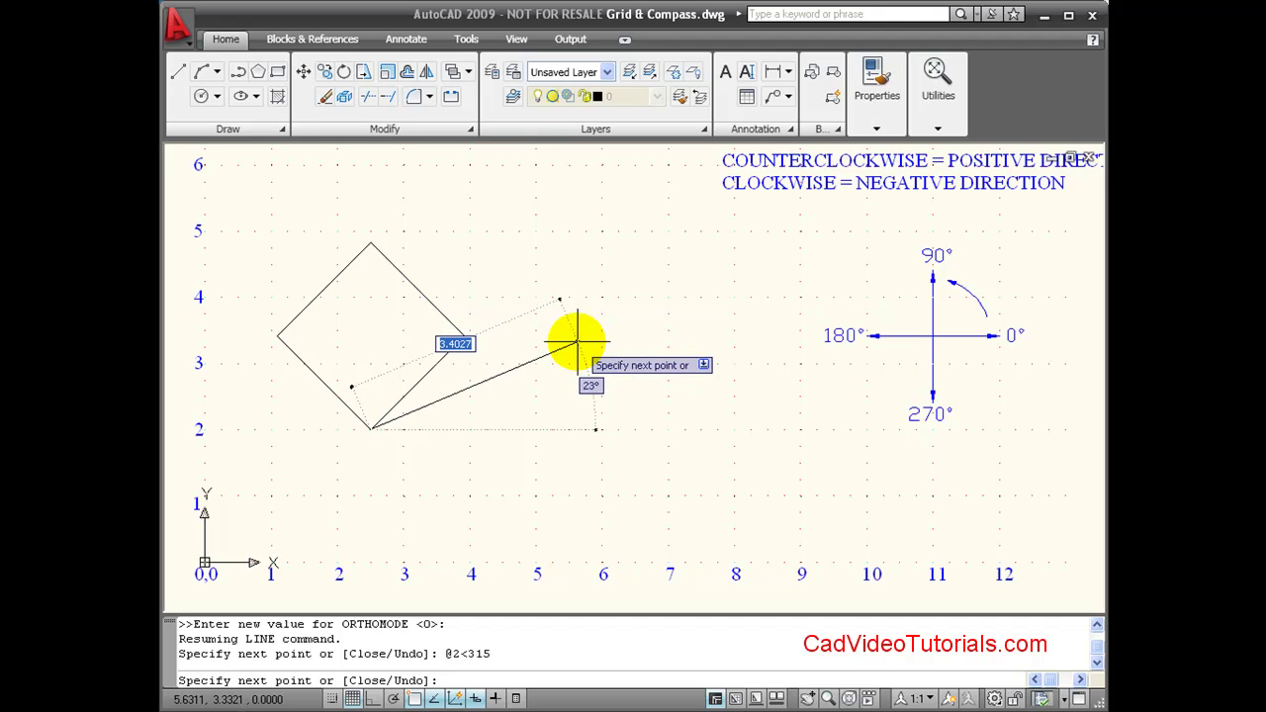
{"action": "key", "text": "Return"}
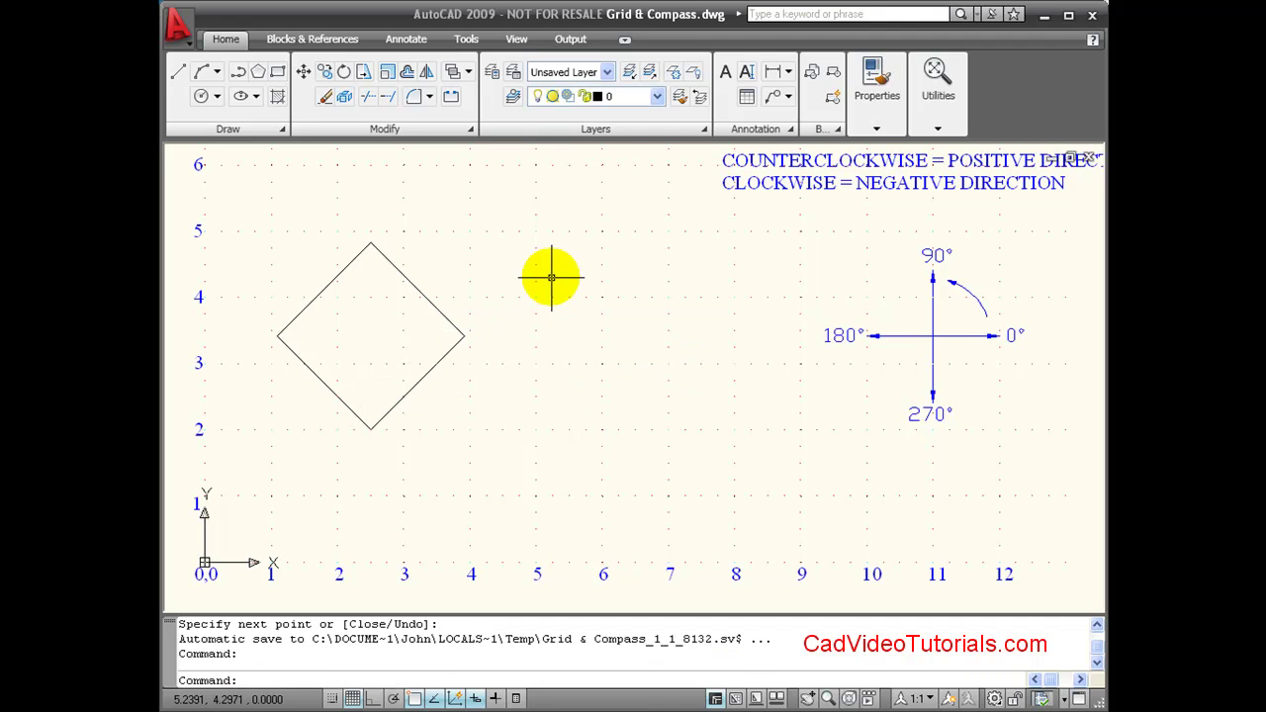
Start the Circle command from the Draw panel.
{"action": "left_click", "coordinate": [204, 98]}
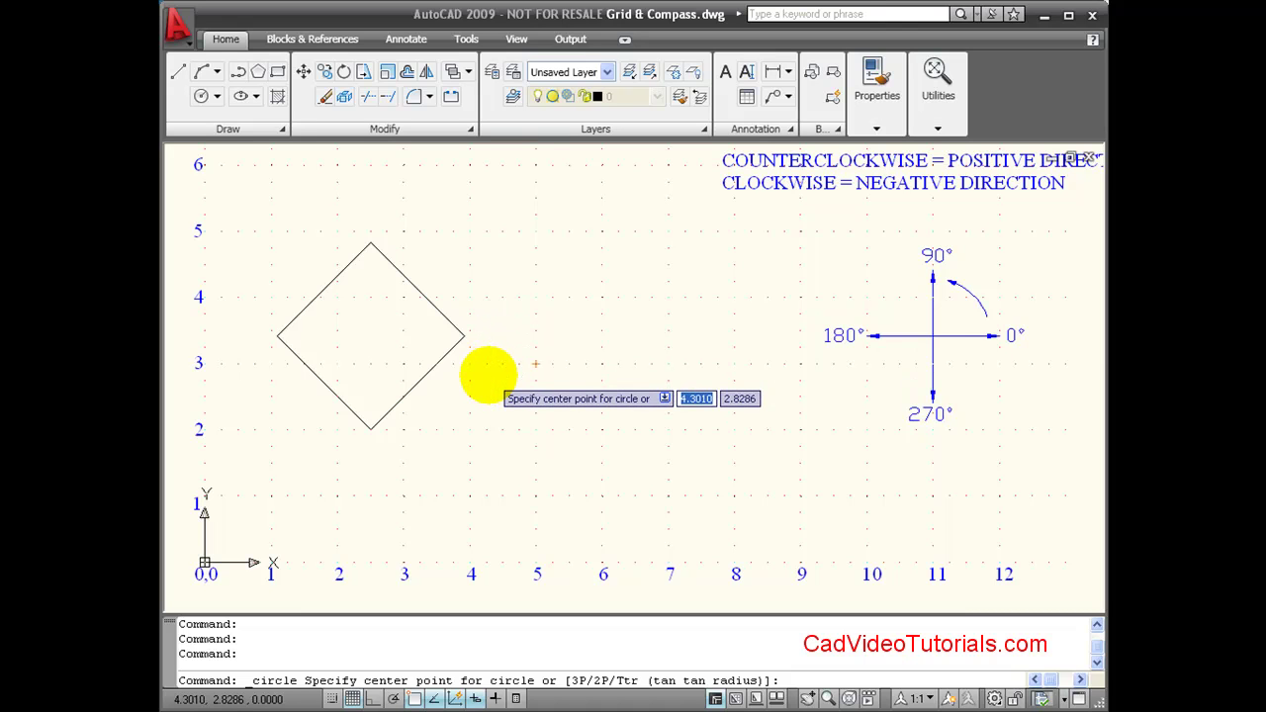
Center the circle at 2.5,2 and size it by Diameter with value 1.
{"action": "type", "text": "2.5"}
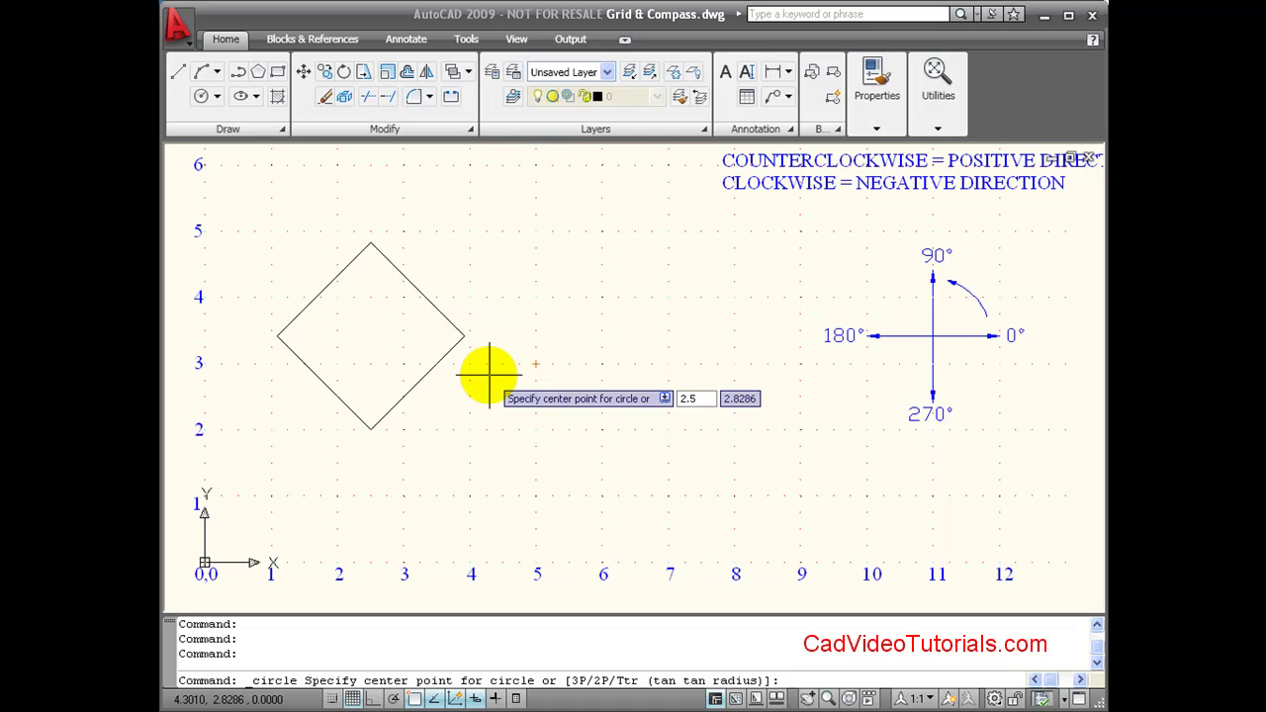
{"action": "key", "text": "Tab"}
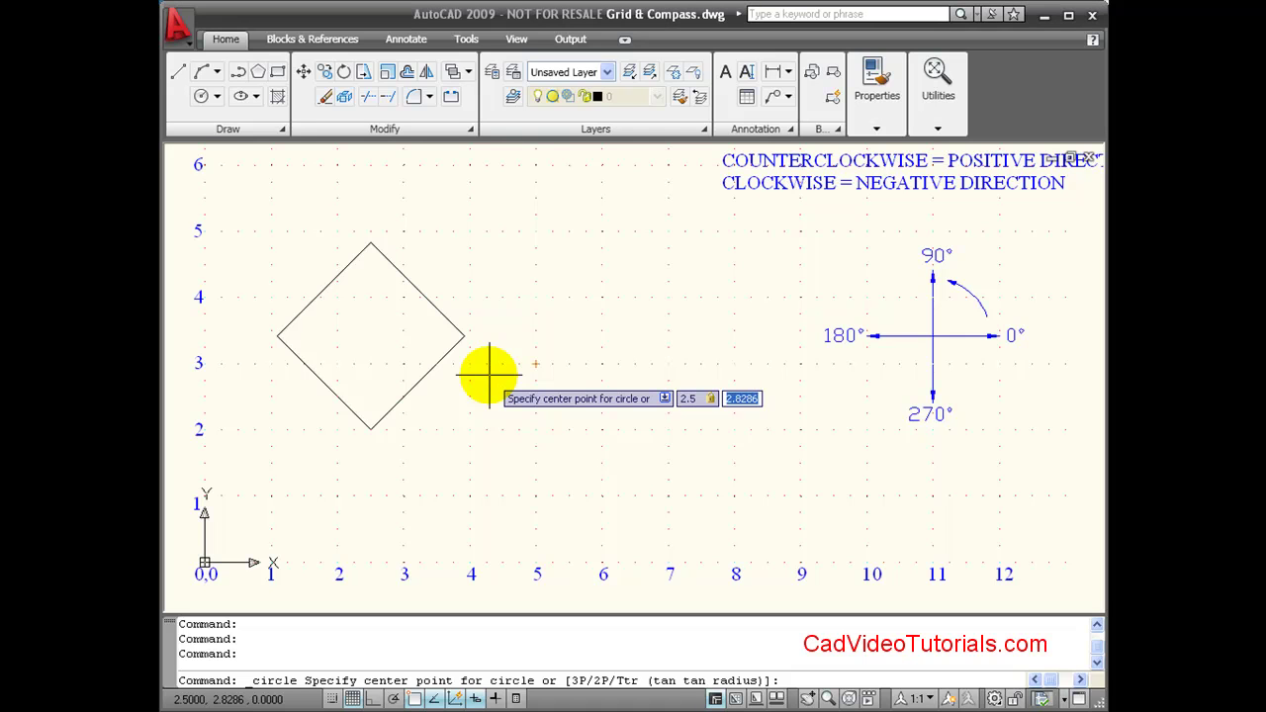
{"action": "type", "text": "2"}
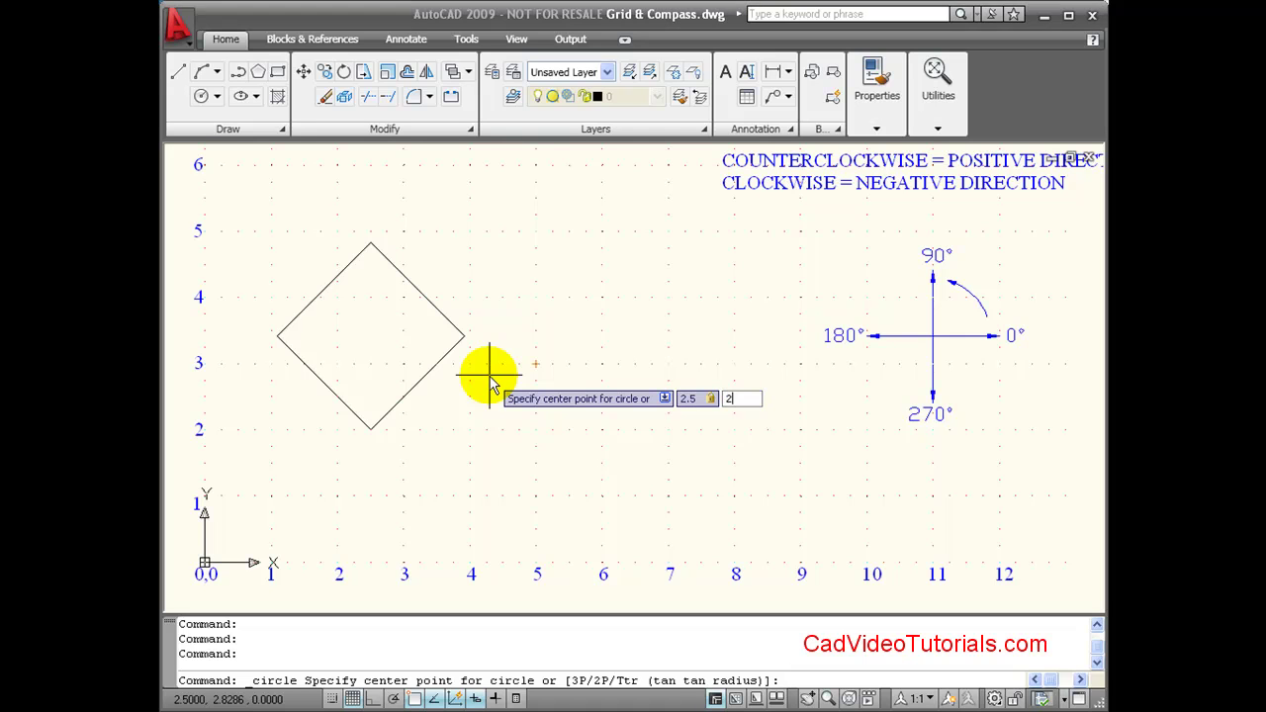
{"action": "key", "text": "Return"}
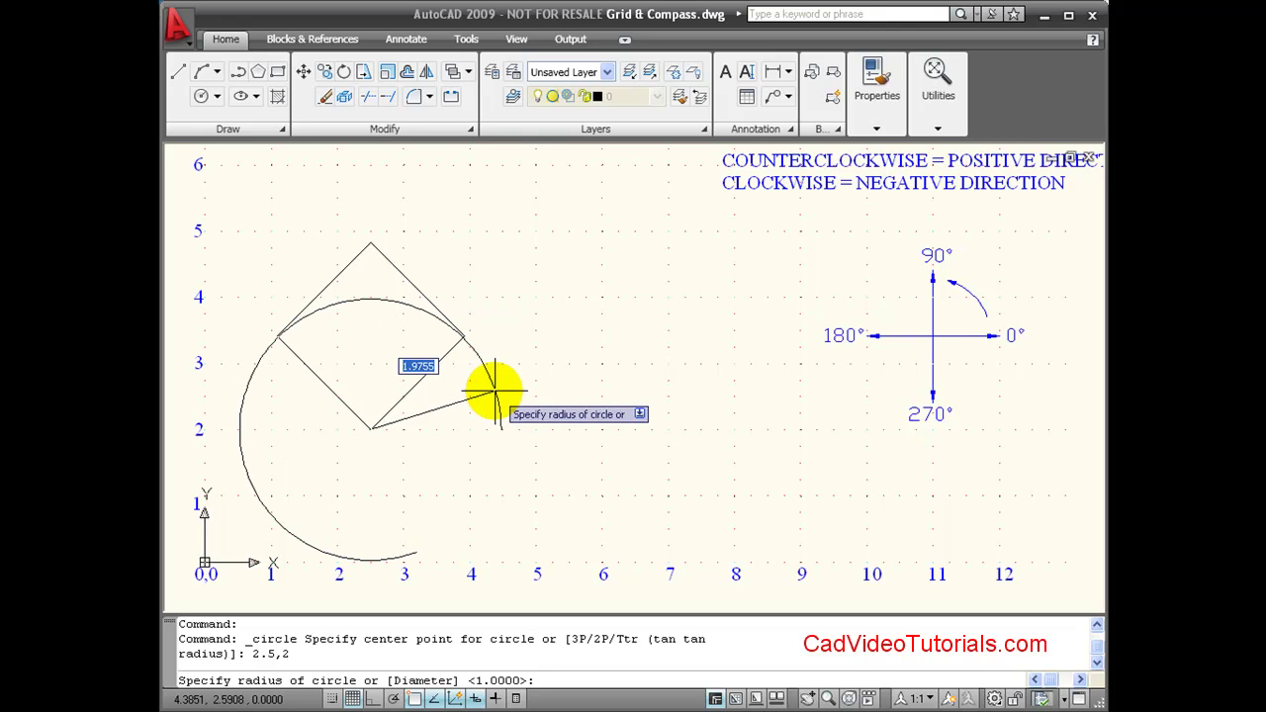
{"action": "key", "text": "Down"}
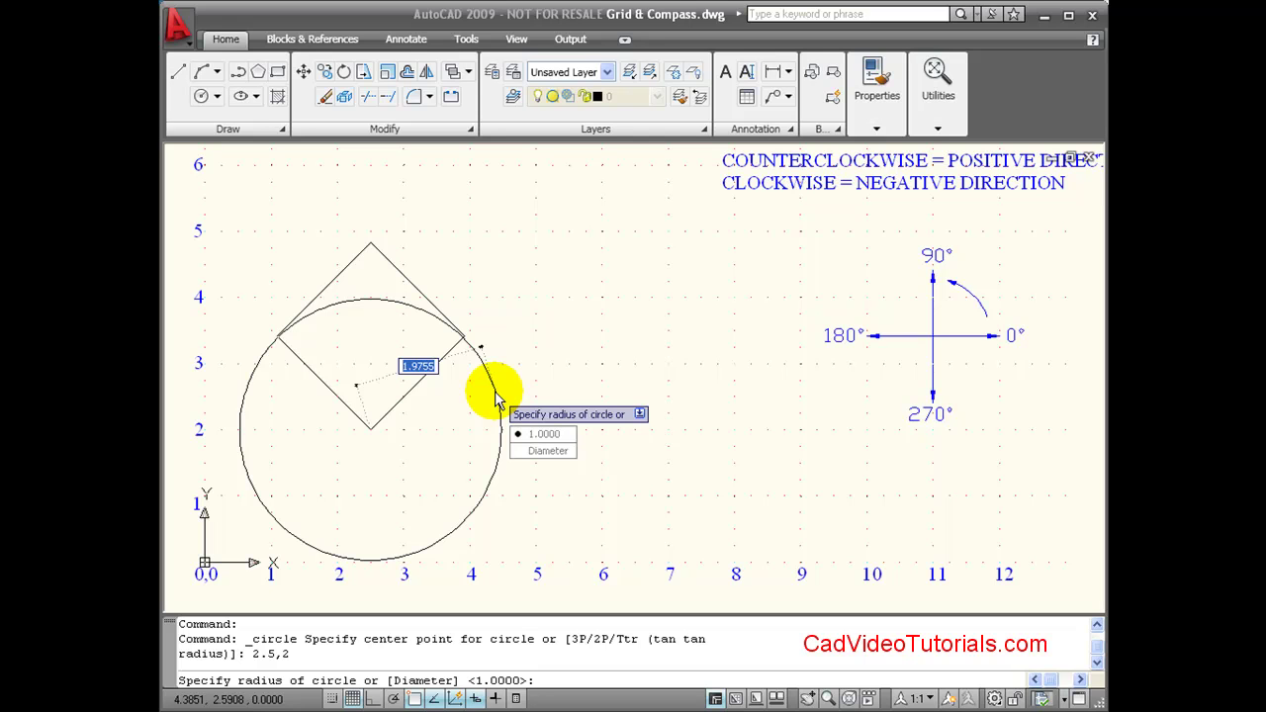
{"action": "key", "text": "Down"}
{"action": "key", "text": "Return"}
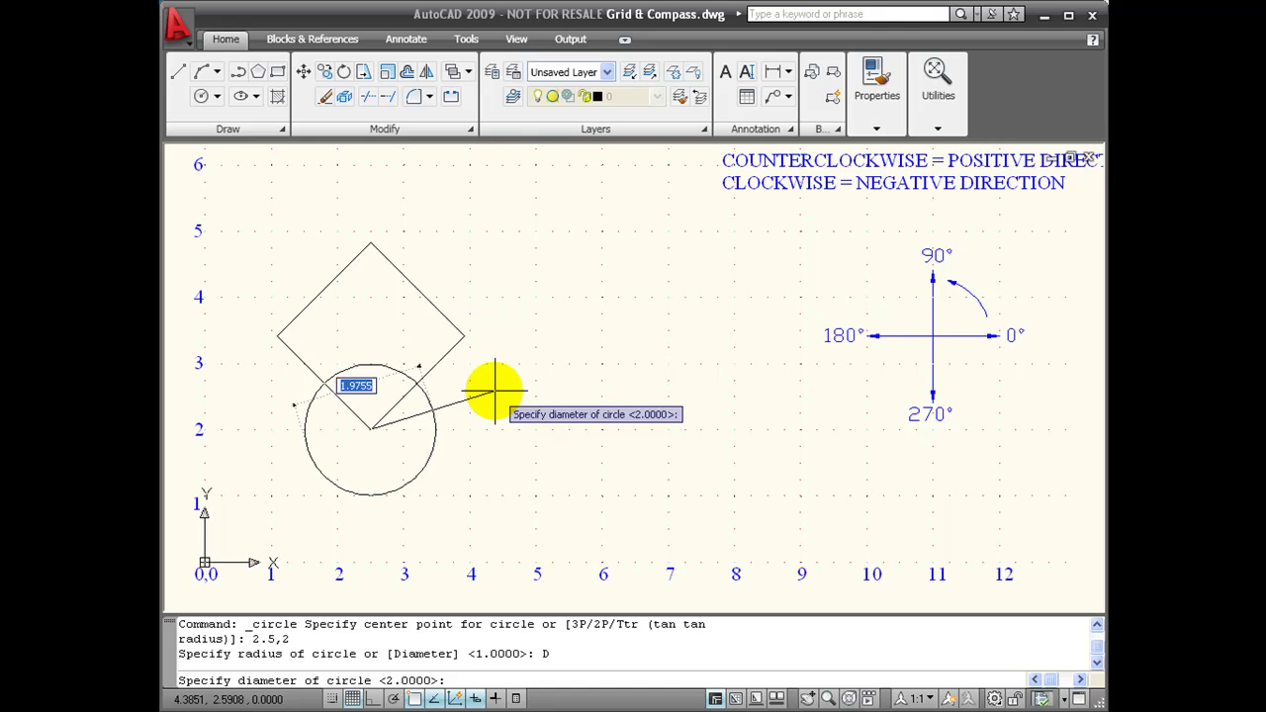
{"action": "type", "text": "1"}
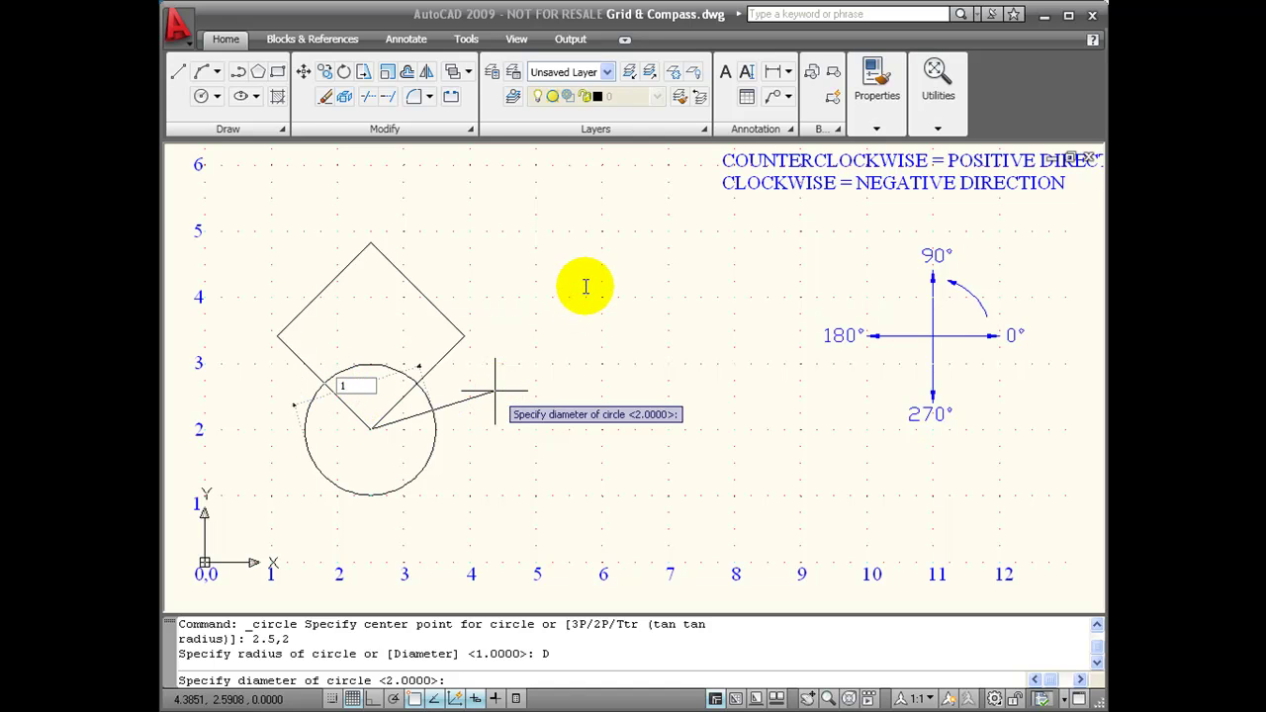
{"action": "key", "text": "Return"}
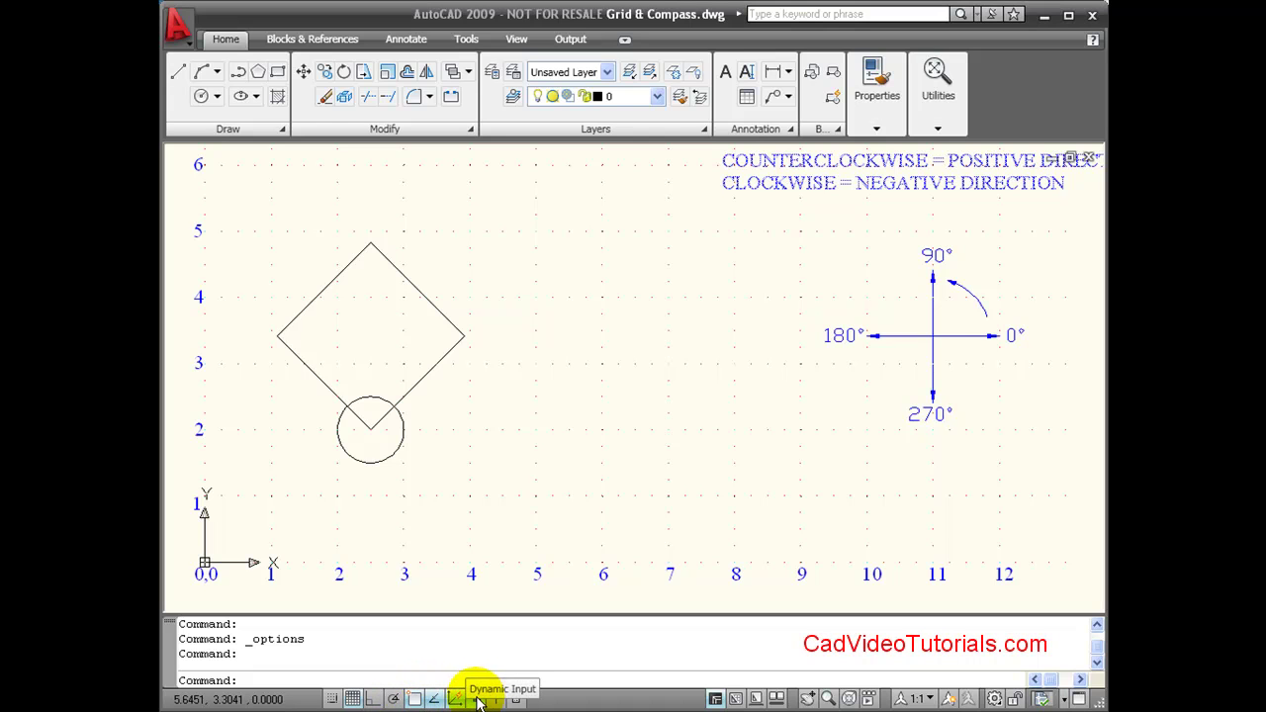
Open Settings from the Dynamic Input status-bar button's context menu.
{"action": "right_click", "coordinate": [476, 699]}
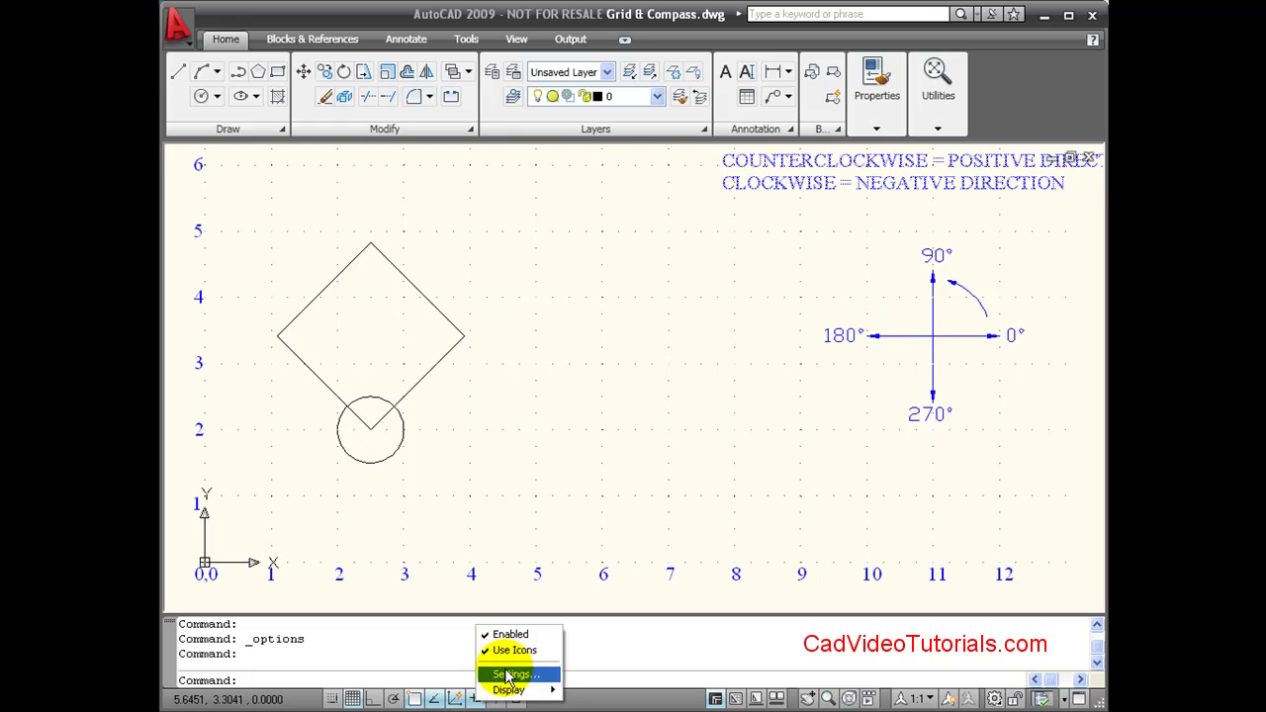
{"action": "left_click", "coordinate": [507, 675]}
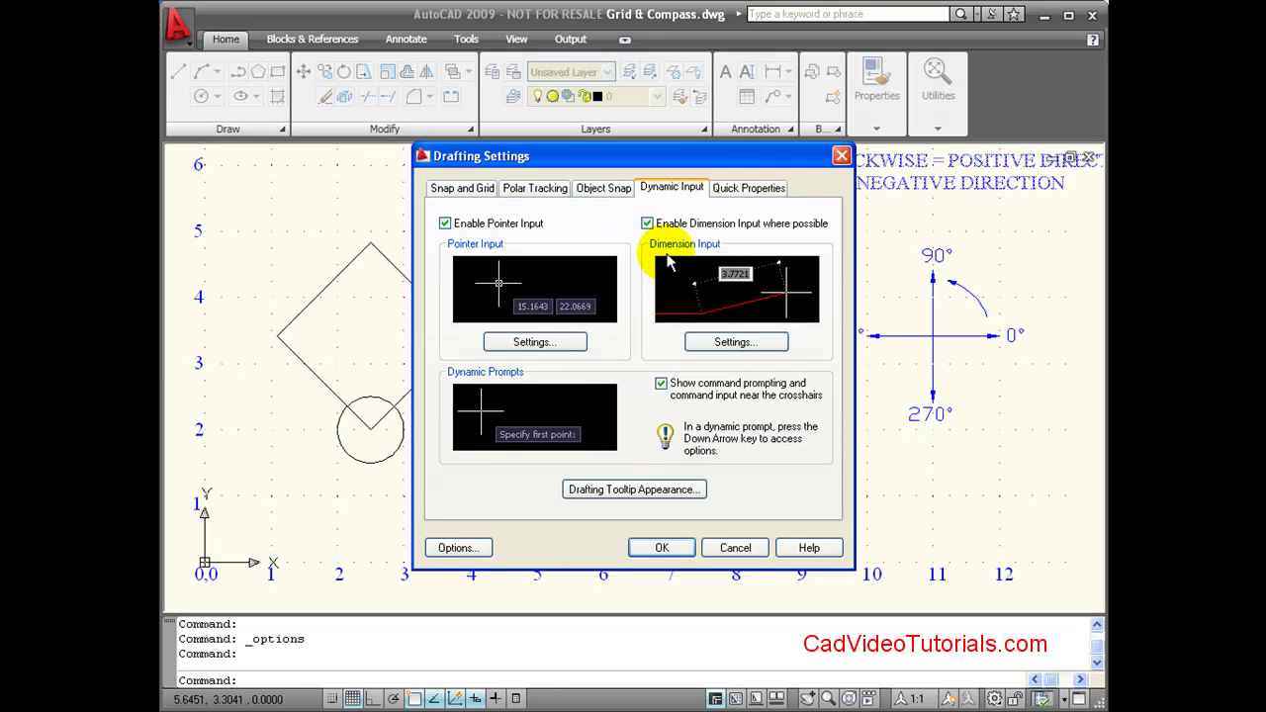
{"action": "left_click", "coordinate": [534, 341]}
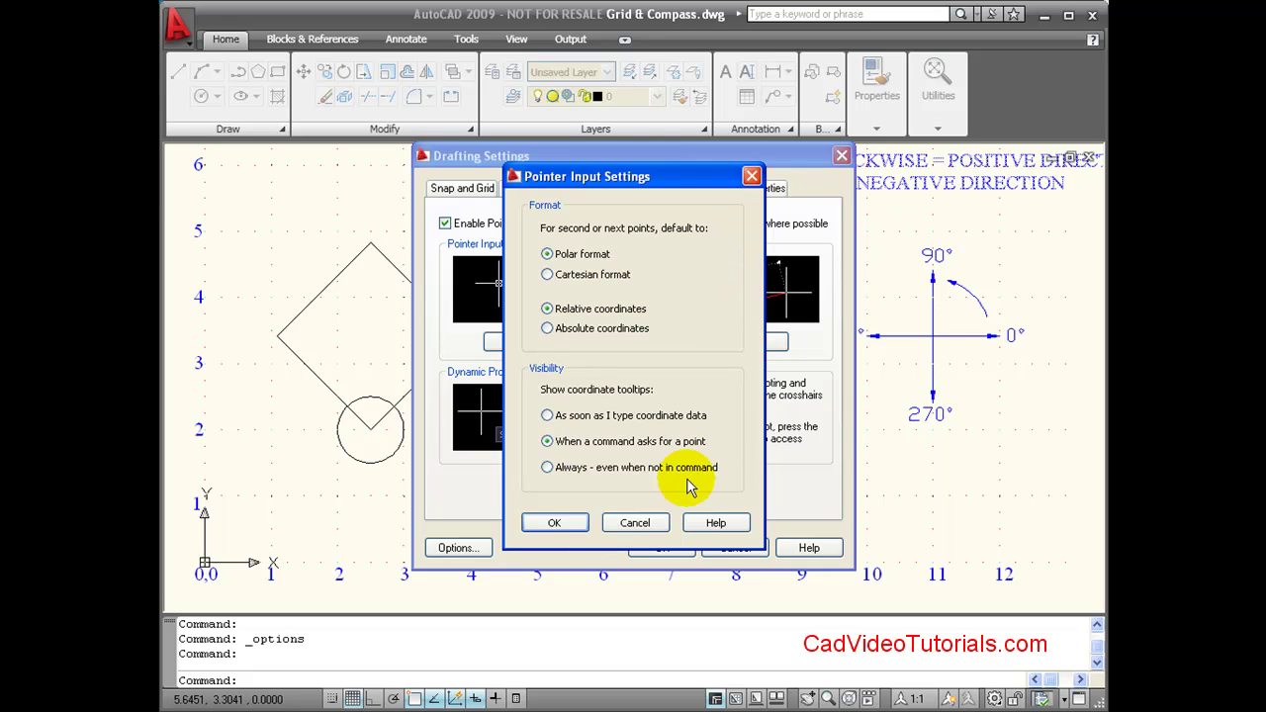
{"action": "left_click", "coordinate": [648, 522]}
{"action": "left_click", "coordinate": [751, 351]}
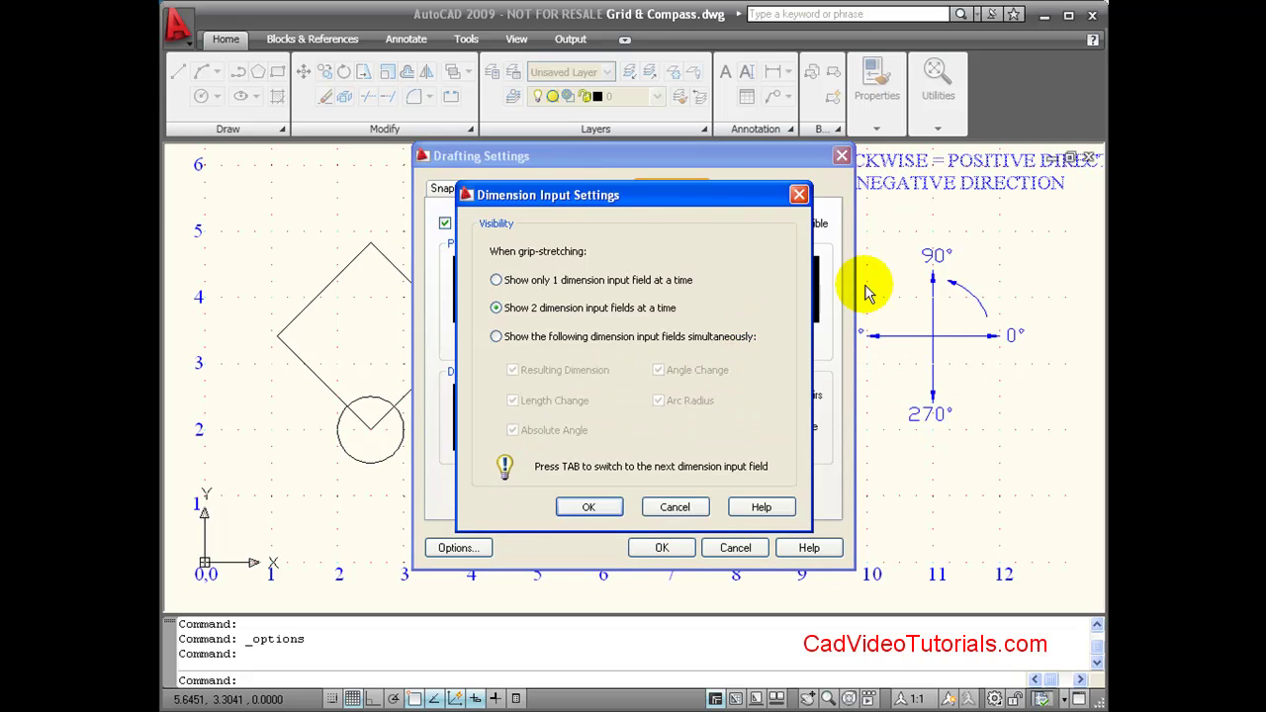
{"action": "left_click_drag", "start_coordinate": [683, 192], "coordinate": [560, 126]}
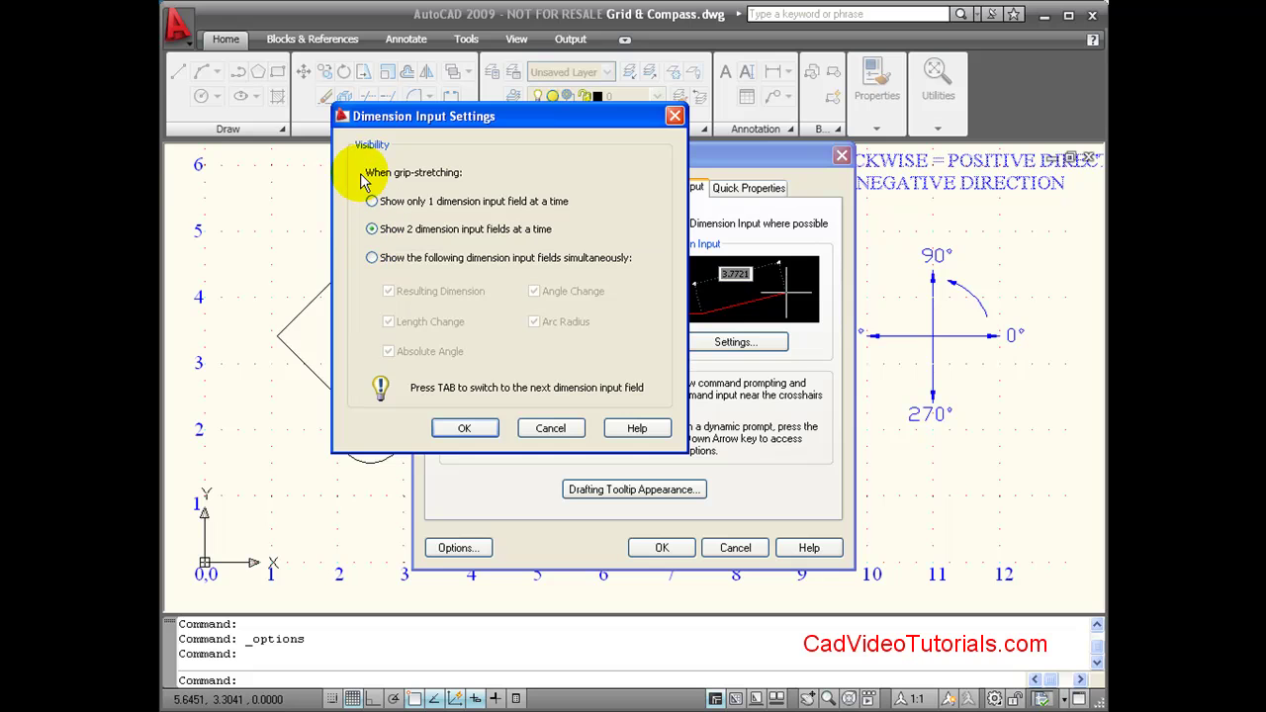
{"action": "left_click", "coordinate": [557, 429]}
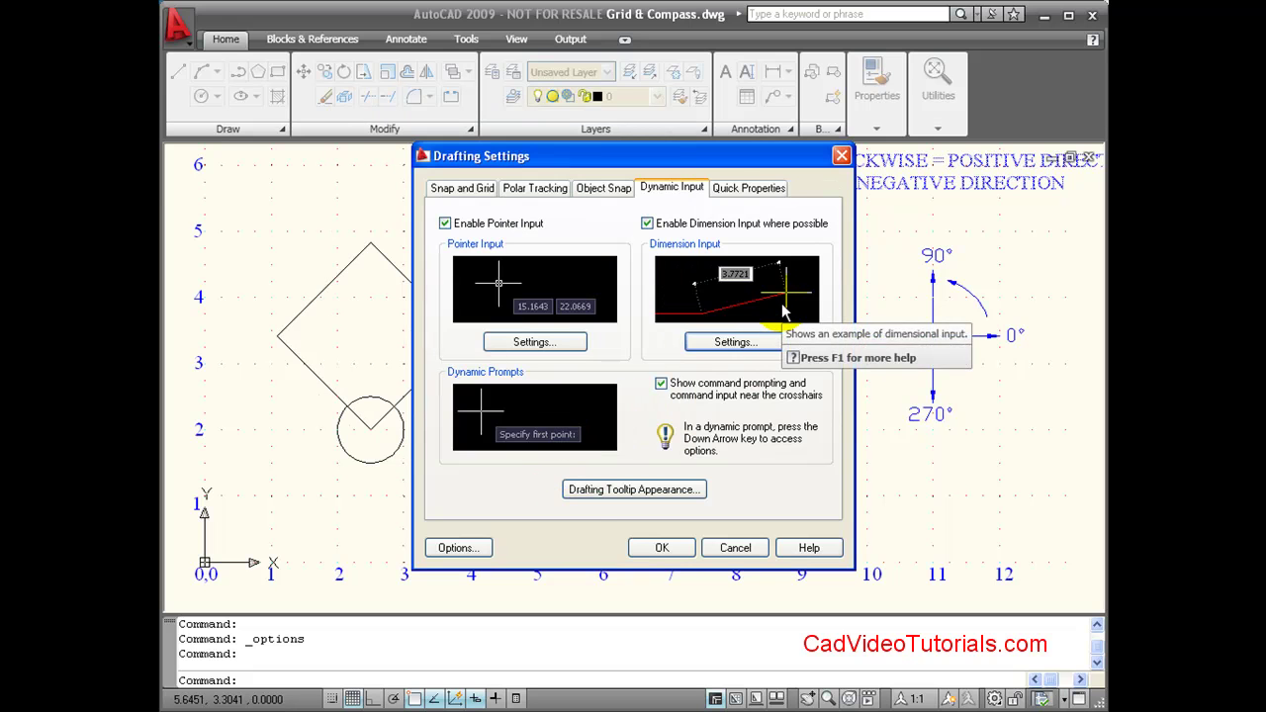
Open Drafting Tooltip Appearance and leave tooltip size at 0, transparency 0%.
{"action": "left_click", "coordinate": [672, 491]}
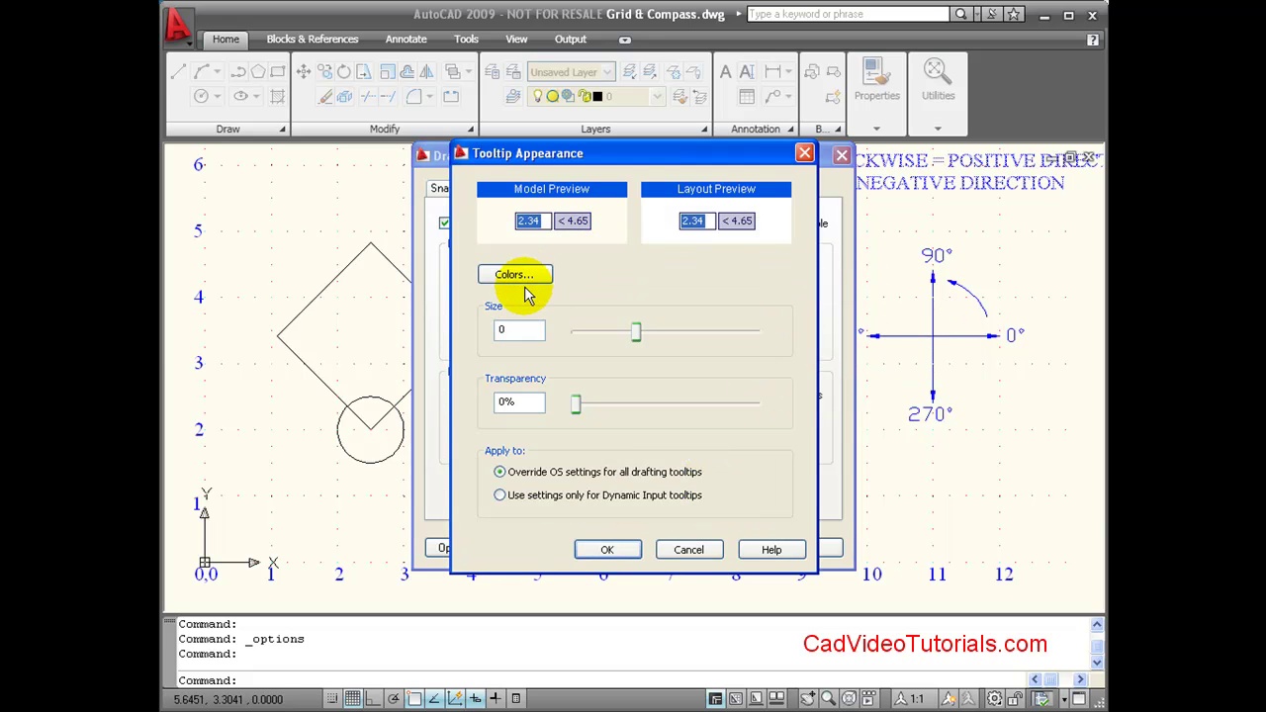
{"action": "left_click", "coordinate": [638, 332]}
{"action": "mouse_move", "coordinate": [638, 333]}
{"action": "left_mouse_down"}
{"action": "mouse_move", "coordinate": [658, 333]}
{"action": "mouse_move", "coordinate": [639, 331]}
{"action": "left_mouse_up"}
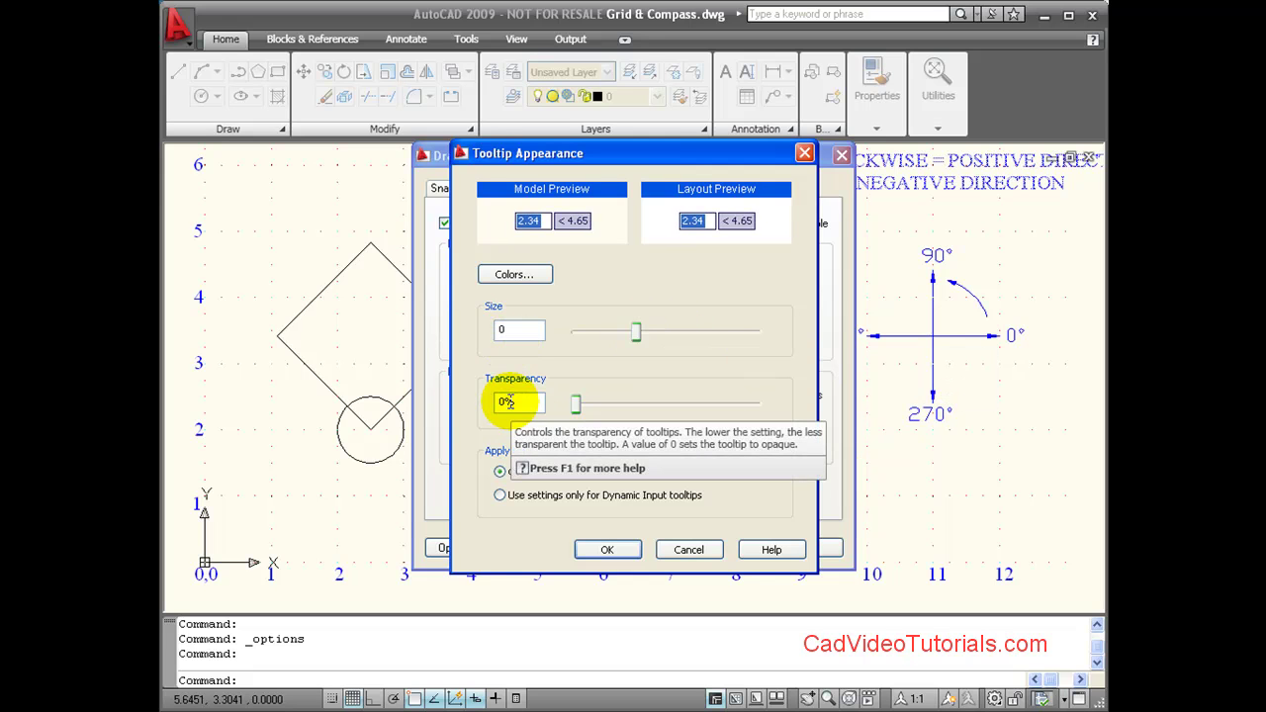